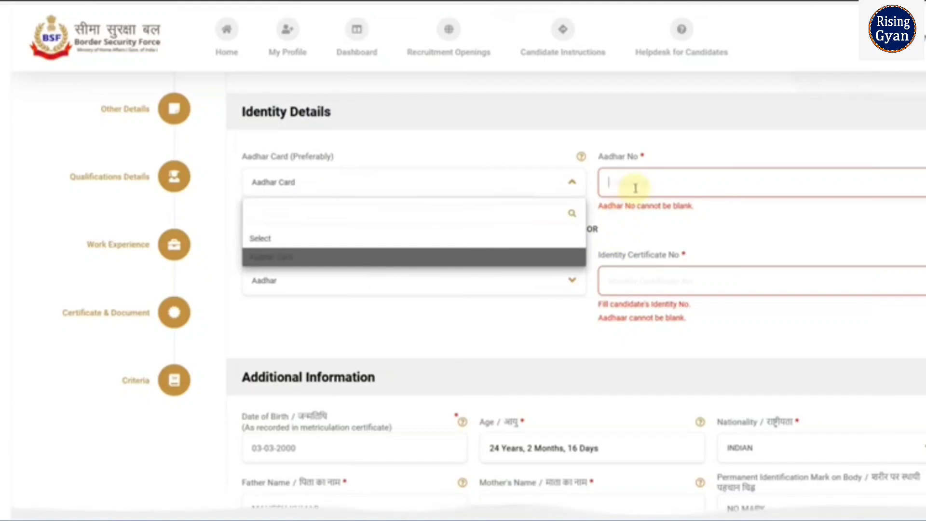
- Choose Aadhar as the identity type in the Identity Details section
{"action": "left_click", "coordinate": [431, 296]}
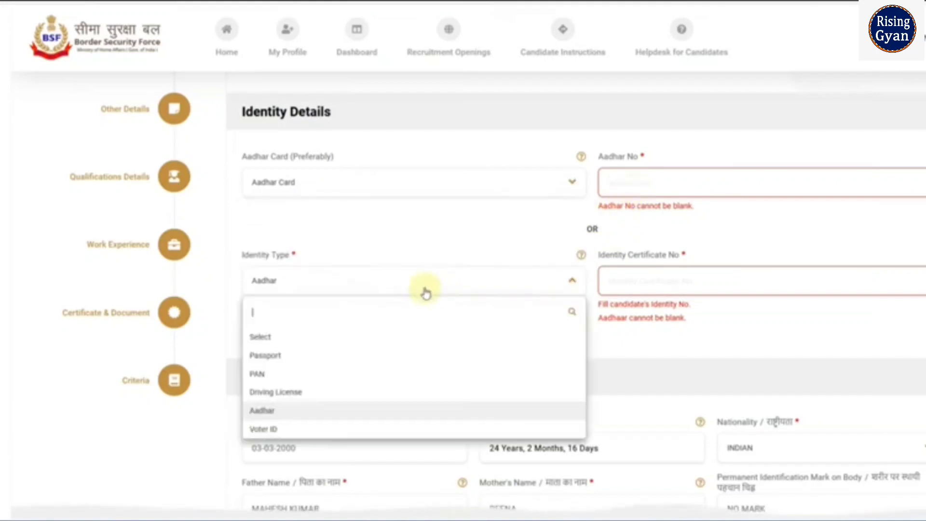
{"action": "left_click", "coordinate": [377, 421]}
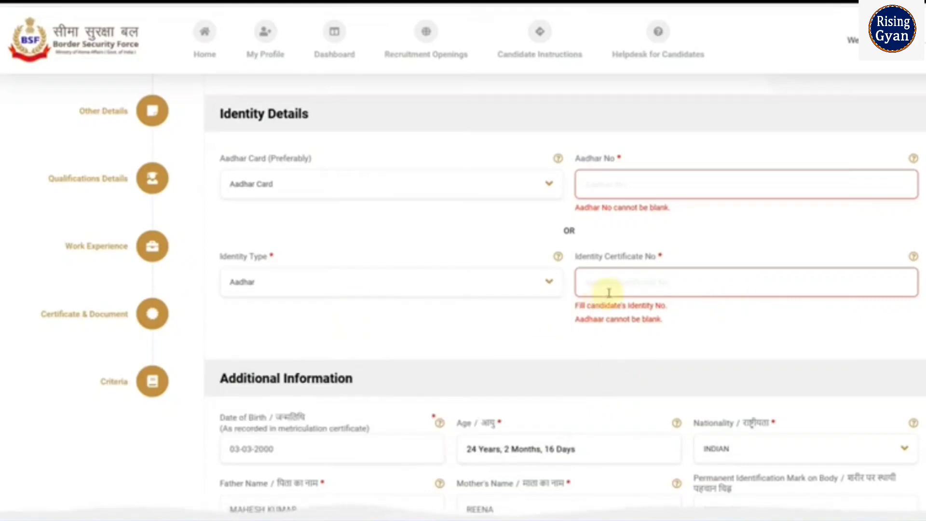
- Review the Additional Information fields, including date of birth, parents' names, identification mark, marital status and gender
{"action": "scroll", "coordinate": [607, 294], "scroll_direction": "down", "scroll_amount": 4}
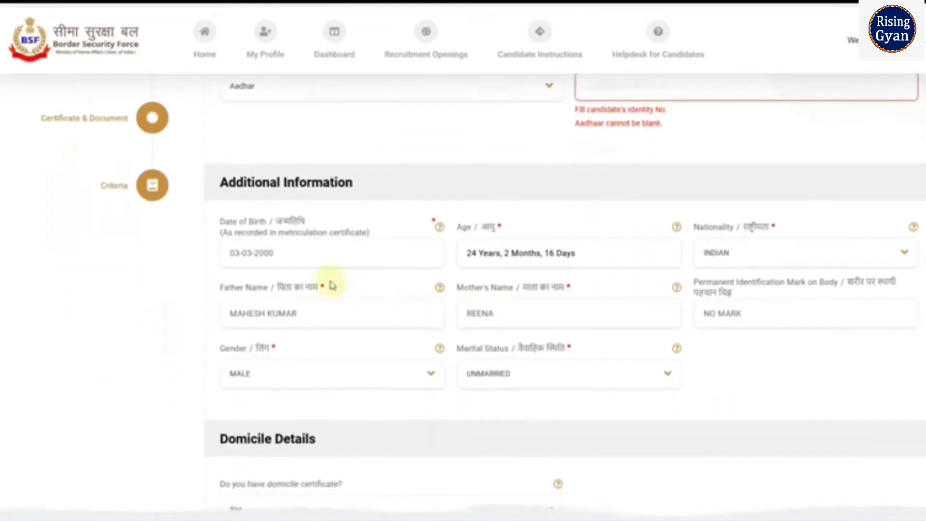
{"action": "left_click", "coordinate": [320, 263]}
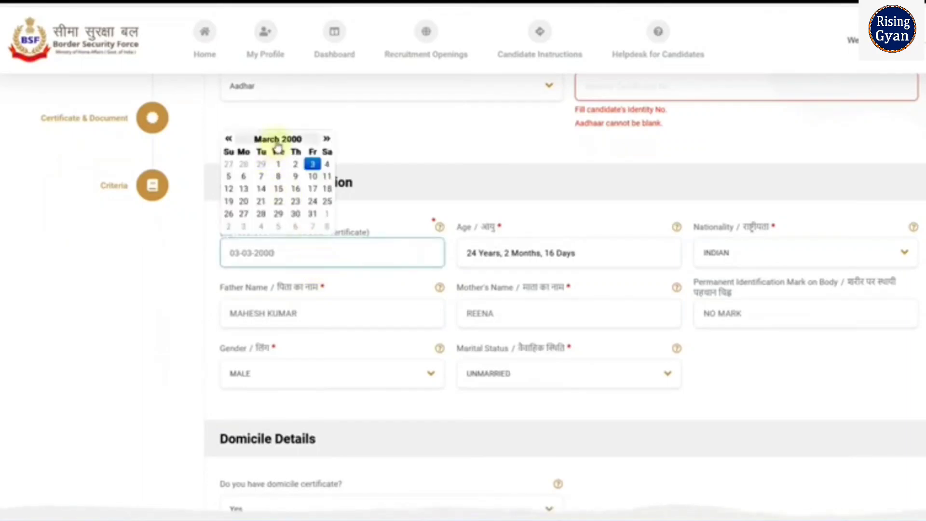
{"action": "left_click", "coordinate": [278, 140]}
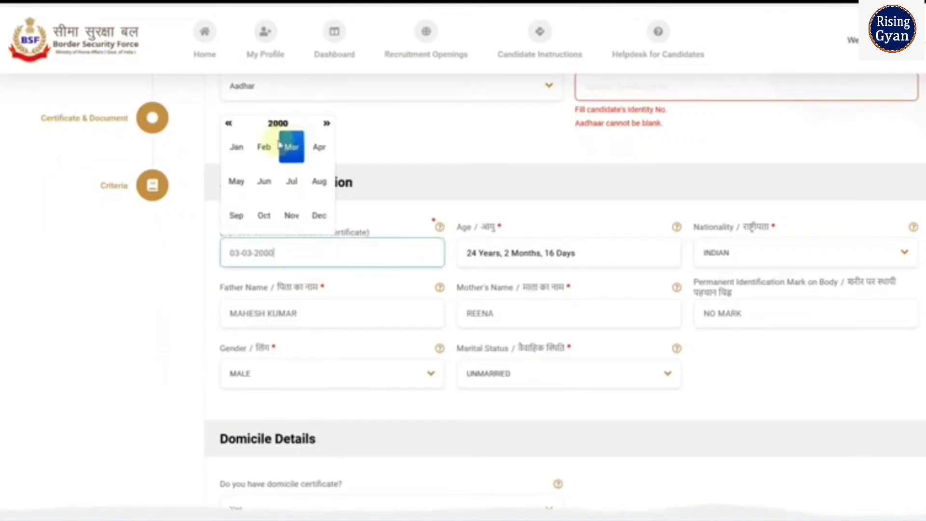
{"action": "left_click", "coordinate": [404, 154]}
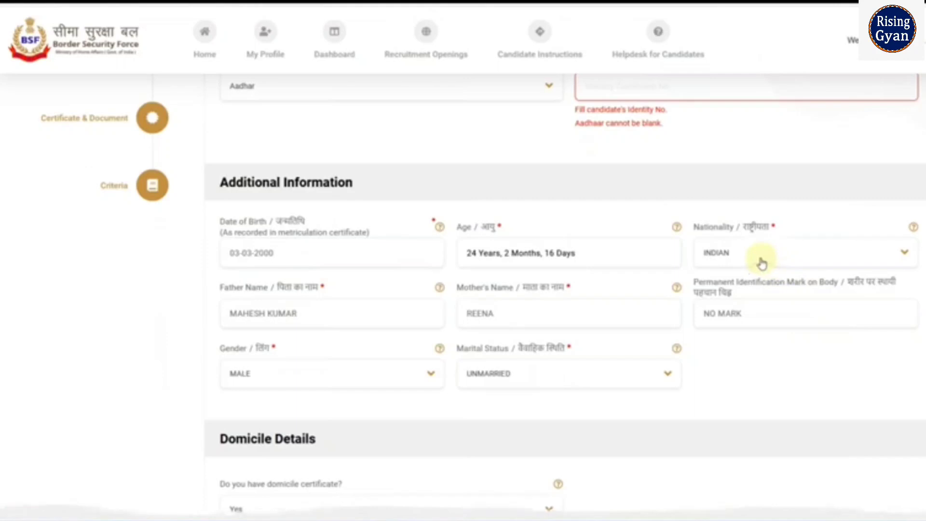
{"action": "left_click", "coordinate": [327, 317]}
{"action": "left_click", "coordinate": [525, 315]}
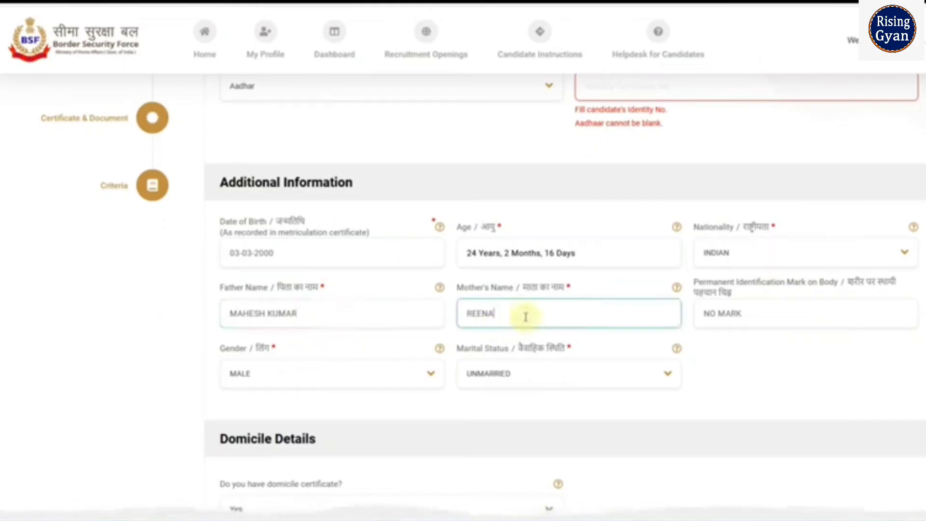
{"action": "left_click", "coordinate": [754, 313]}
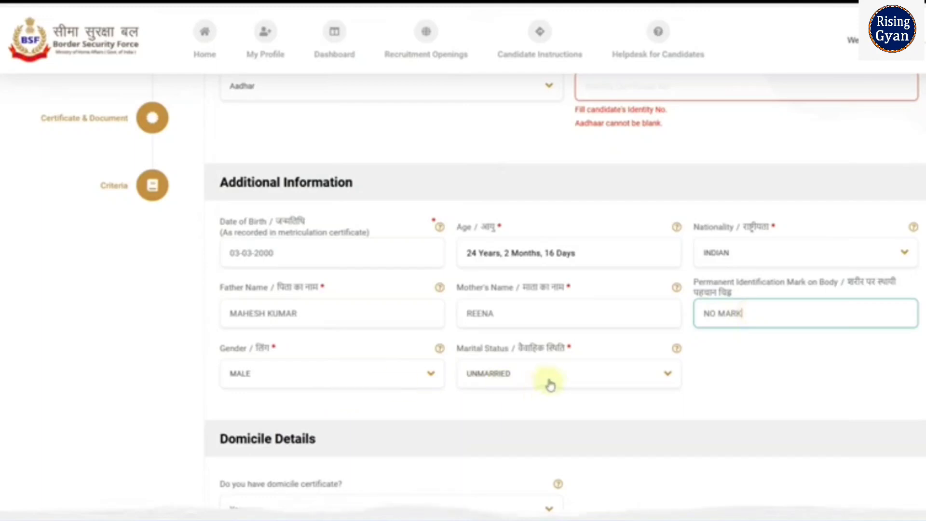
{"action": "left_click", "coordinate": [550, 384]}
{"action": "left_click", "coordinate": [757, 386]}
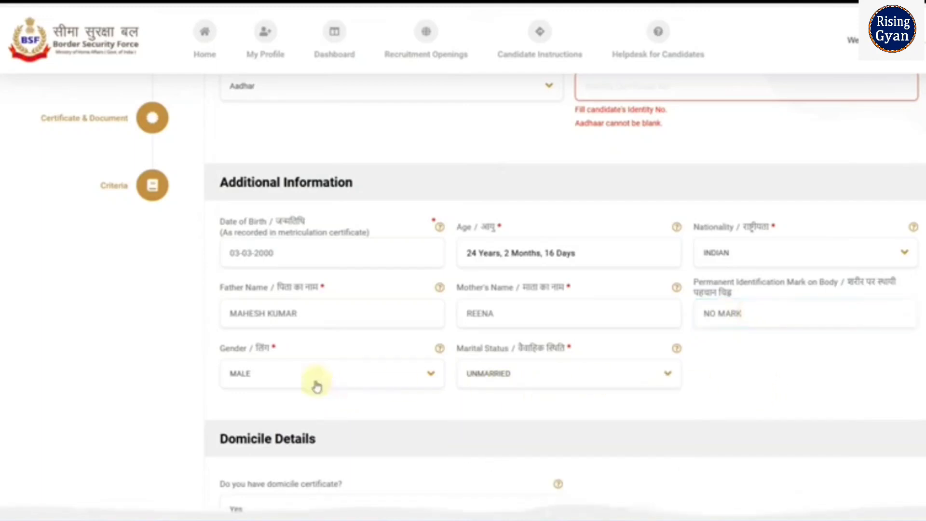
{"action": "left_click", "coordinate": [309, 383]}
{"action": "left_click", "coordinate": [782, 368]}
- Check the Domicile Details section, including the domicile certificate choices and the issuing state
{"action": "scroll", "coordinate": [781, 369], "scroll_direction": "down", "scroll_amount": 1}
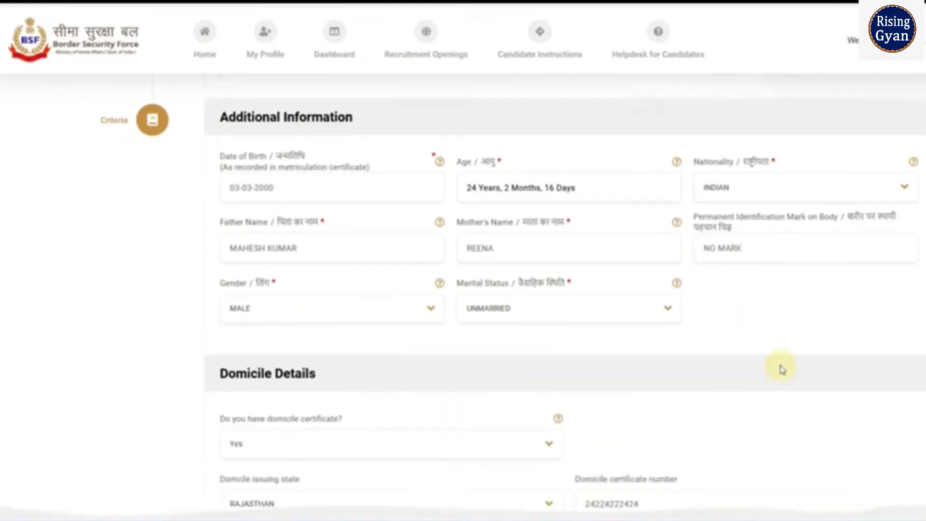
{"action": "scroll", "coordinate": [782, 369], "scroll_direction": "down", "scroll_amount": 4}
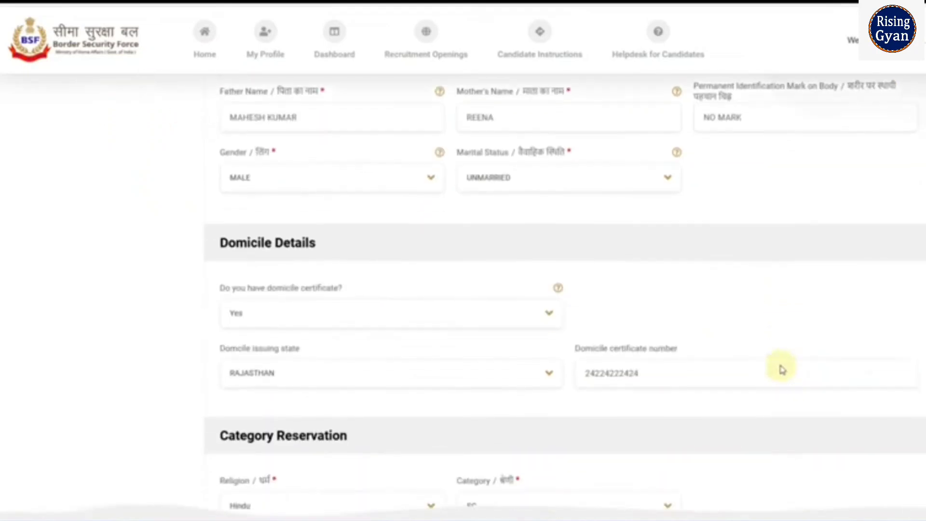
{"action": "left_click", "coordinate": [322, 253]}
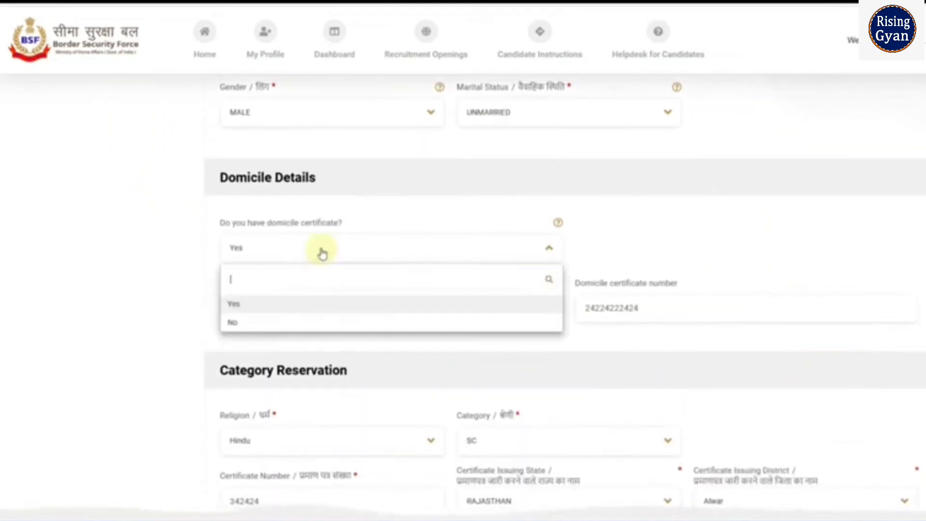
{"action": "left_click", "coordinate": [622, 243]}
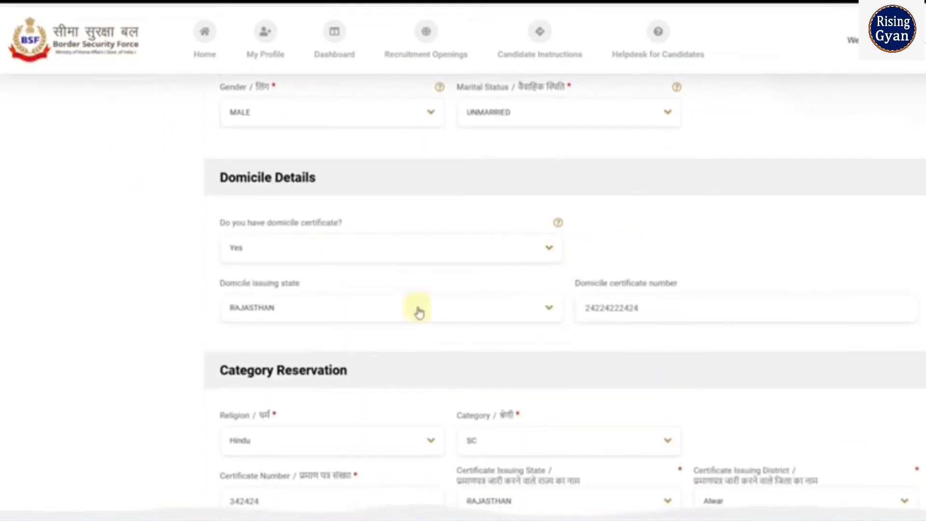
{"action": "left_click", "coordinate": [329, 315]}
{"action": "left_click", "coordinate": [629, 311]}
{"action": "left_click", "coordinate": [672, 254]}
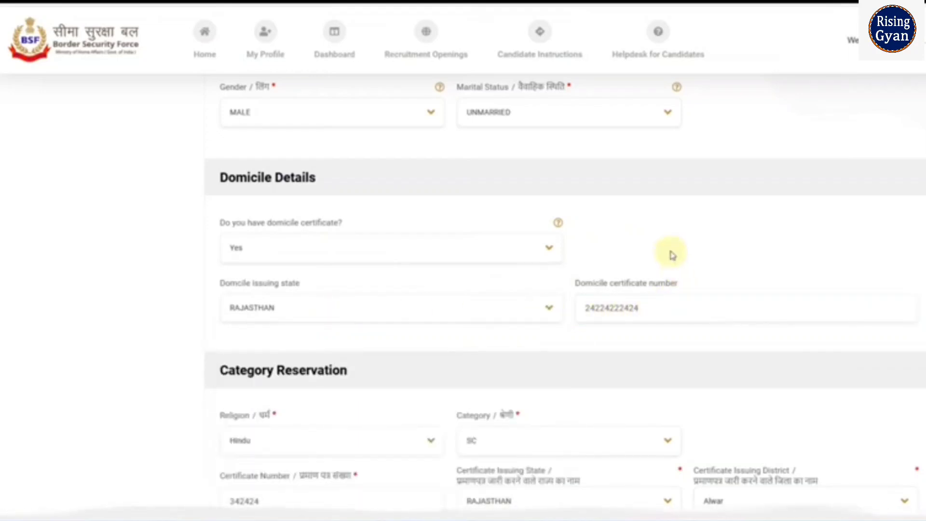
- Examine the Category Reservation choices for religion, category, certificate issuing state, district and issuing authority
{"action": "scroll", "coordinate": [672, 254], "scroll_direction": "down", "scroll_amount": 4}
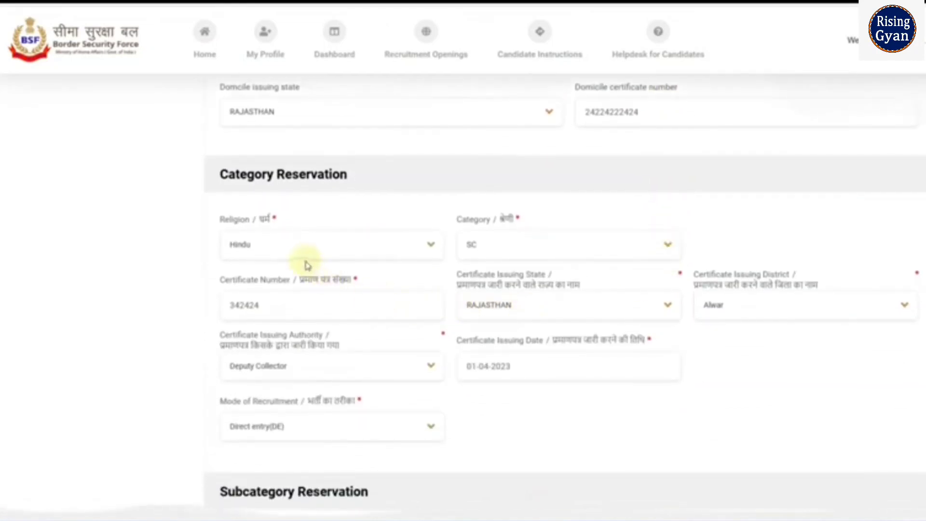
{"action": "left_click", "coordinate": [305, 261]}
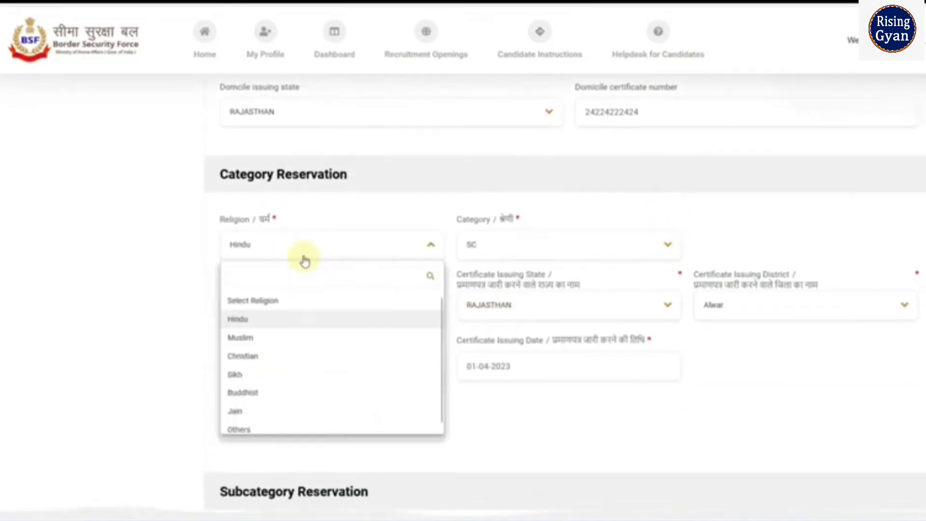
{"action": "left_click", "coordinate": [532, 254]}
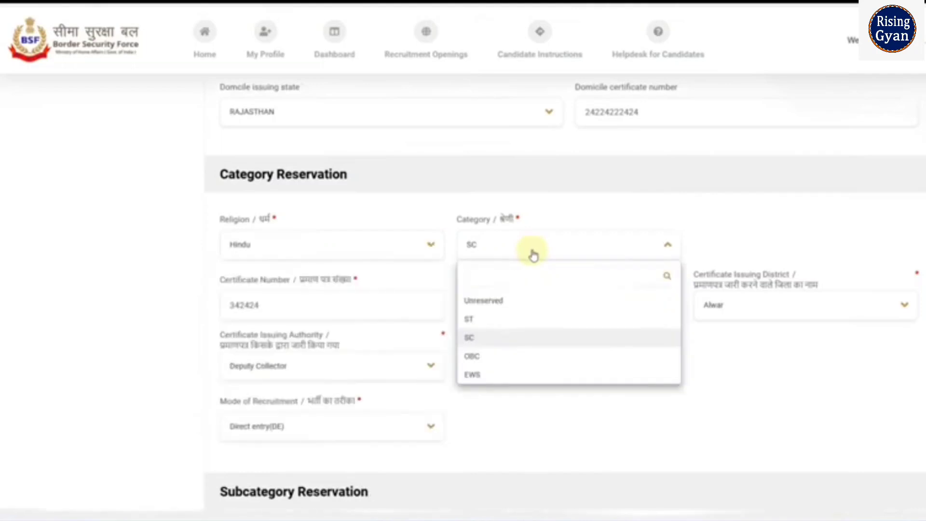
{"action": "left_click", "coordinate": [740, 236]}
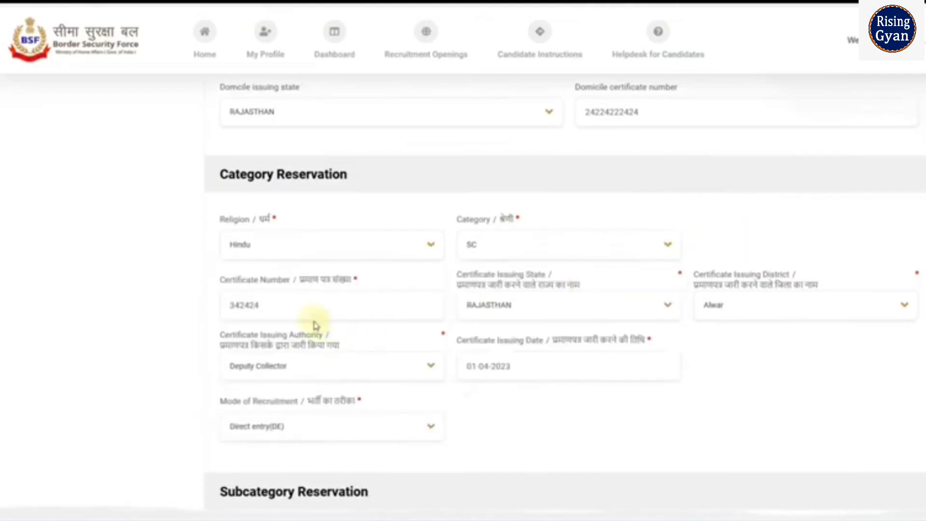
{"action": "left_click", "coordinate": [508, 317]}
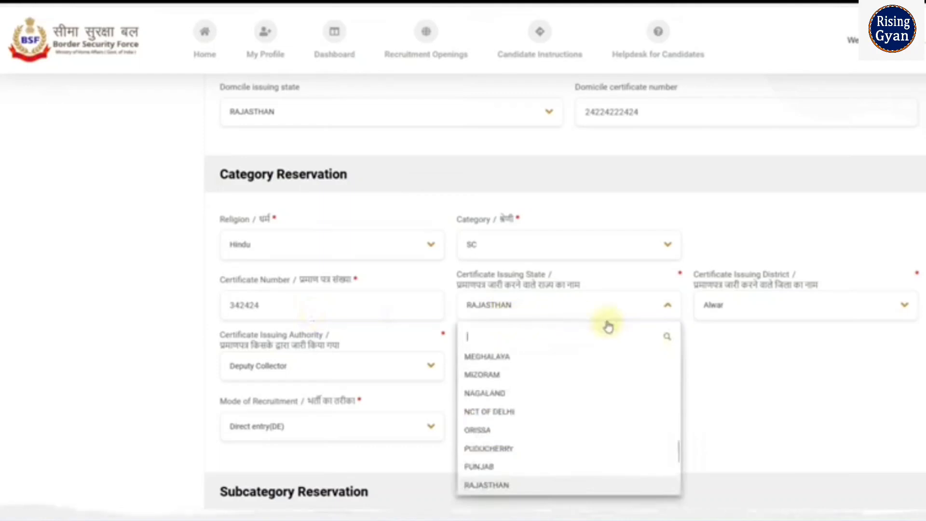
{"action": "left_click", "coordinate": [763, 323]}
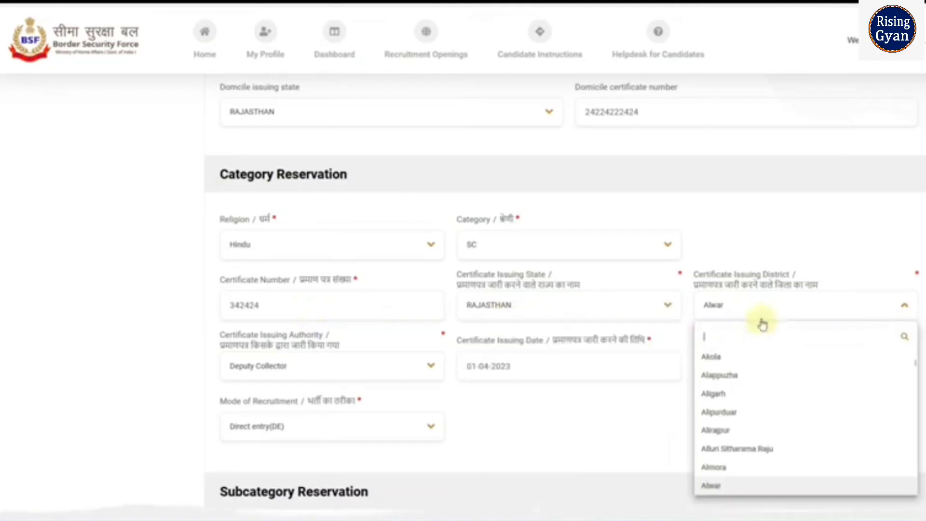
{"action": "left_click", "coordinate": [565, 432]}
{"action": "left_click", "coordinate": [341, 368]}
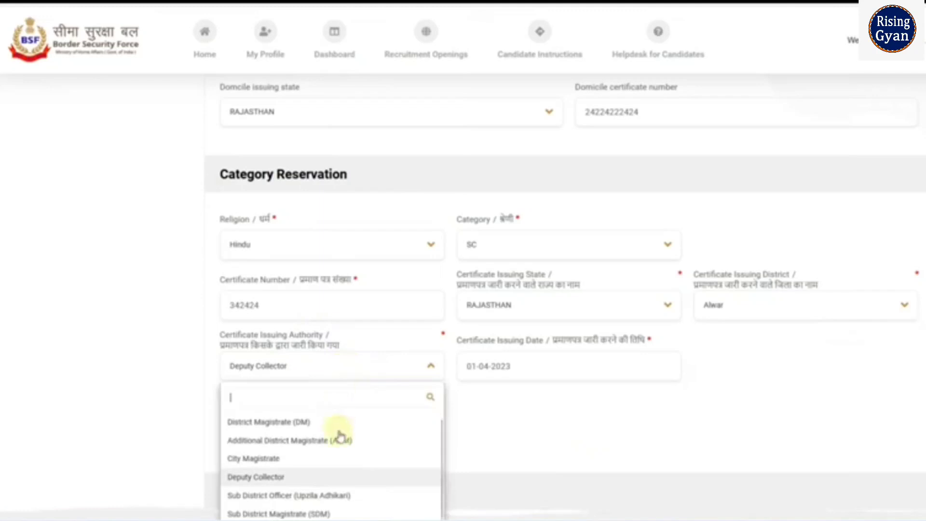
{"action": "scroll", "coordinate": [467, 459], "scroll_direction": "down", "scroll_amount": 3}
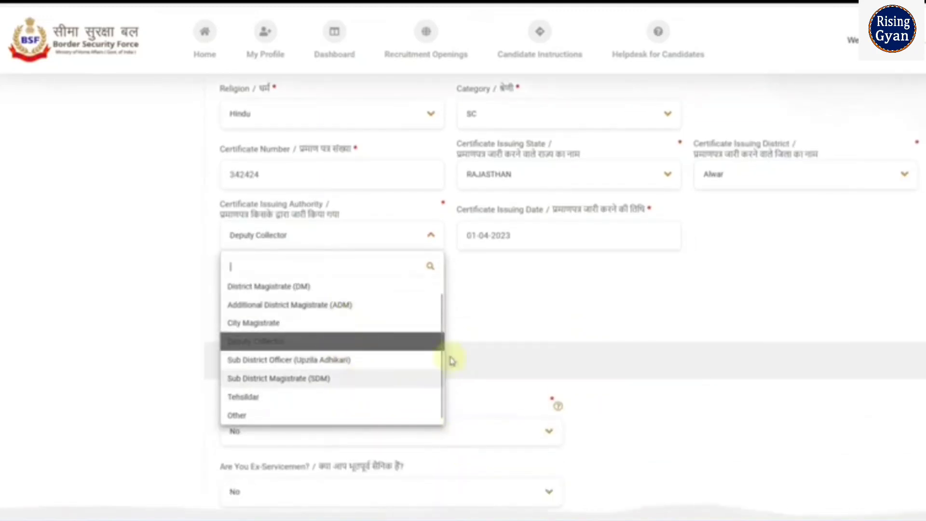
{"action": "left_click", "coordinate": [559, 312]}
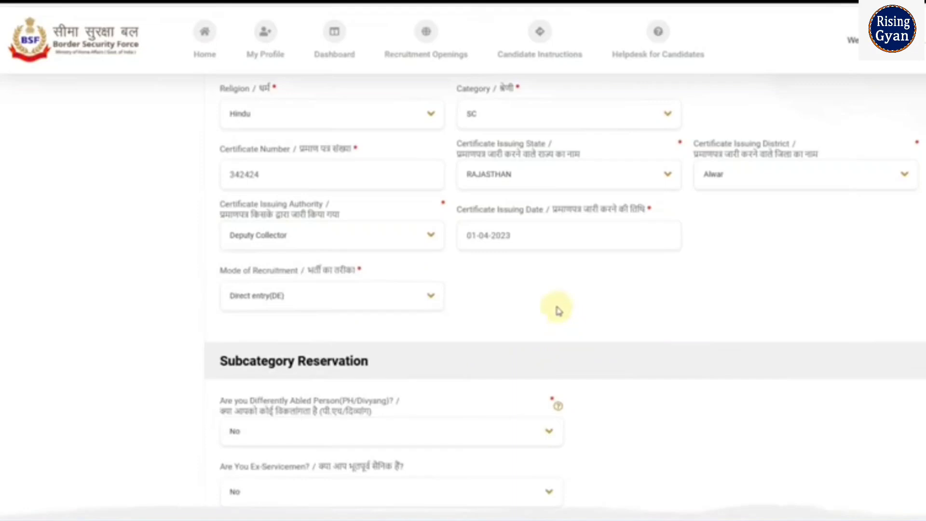
- Set the category certificate's issuing date to 06-01-2024
{"action": "left_click", "coordinate": [522, 243]}
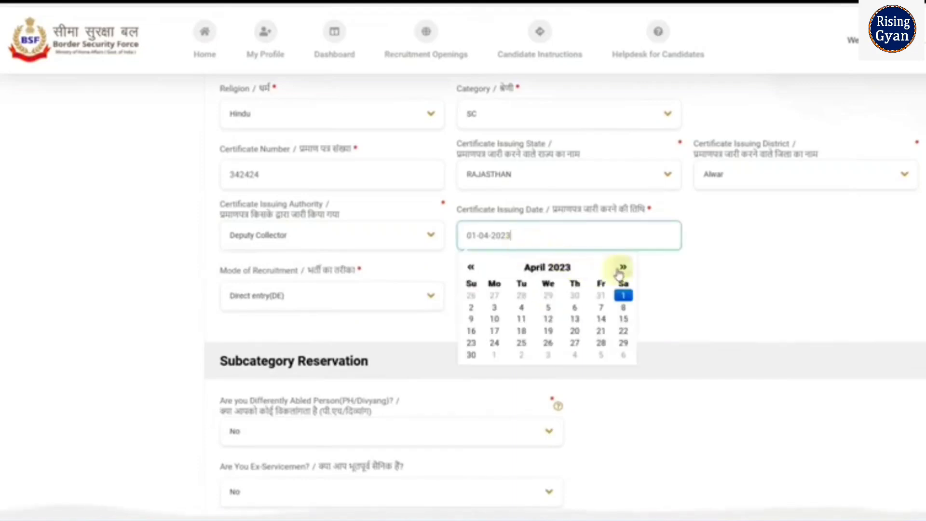
{"action": "left_click", "coordinate": [622, 267]}
{"action": "left_click", "coordinate": [622, 267]}
{"action": "left_click", "coordinate": [621, 268]}
{"action": "left_click", "coordinate": [621, 268]}
{"action": "left_click", "coordinate": [622, 268]}
{"action": "left_click", "coordinate": [622, 268]}
{"action": "left_click", "coordinate": [621, 267]}
{"action": "left_click", "coordinate": [622, 268]}
{"action": "left_click", "coordinate": [621, 268]}
{"action": "left_click", "coordinate": [623, 296]}
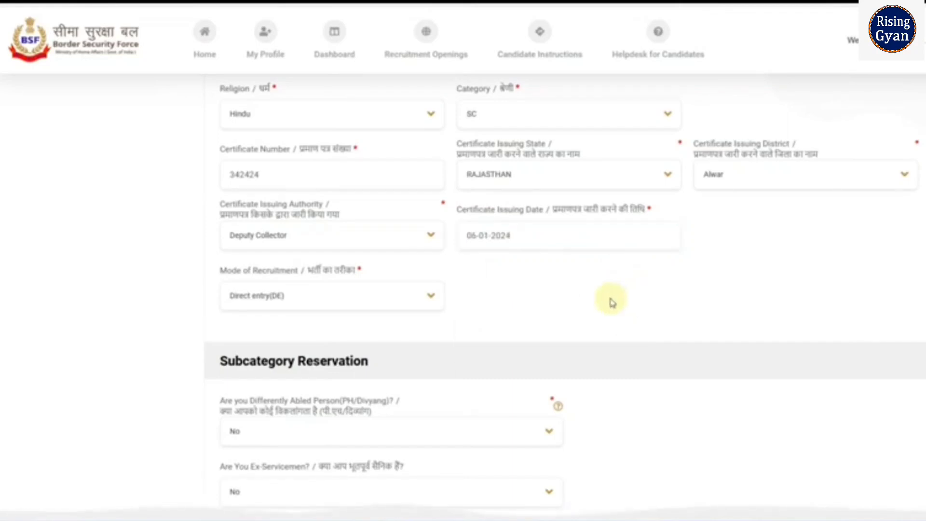
- Review the available modes of recruitment and the ex-servicemen and departmental choices under Subcategory Reservation
{"action": "left_click", "coordinate": [271, 304]}
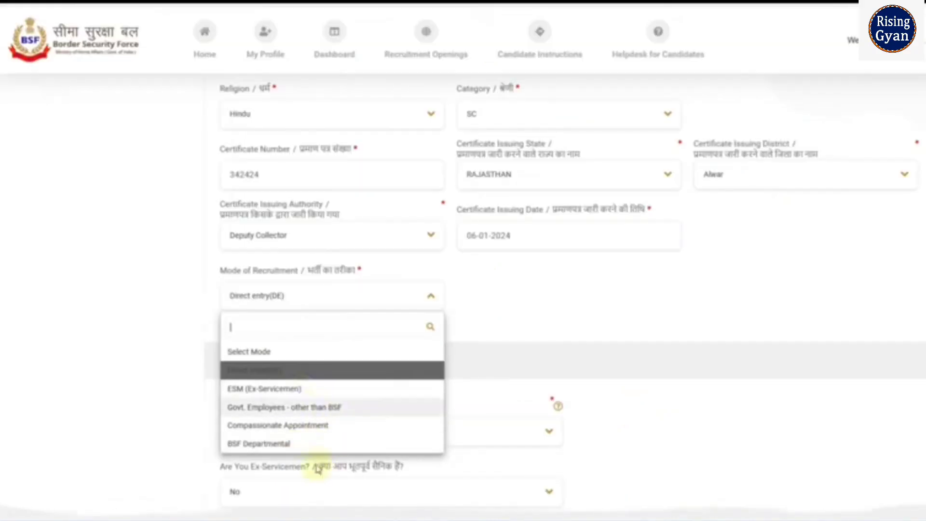
{"action": "left_click", "coordinate": [510, 325]}
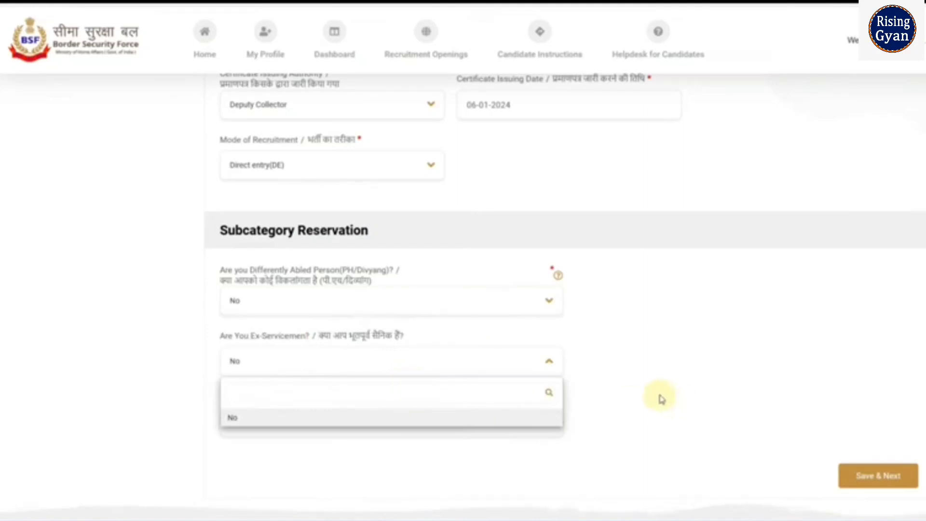
{"action": "left_click", "coordinate": [661, 400]}
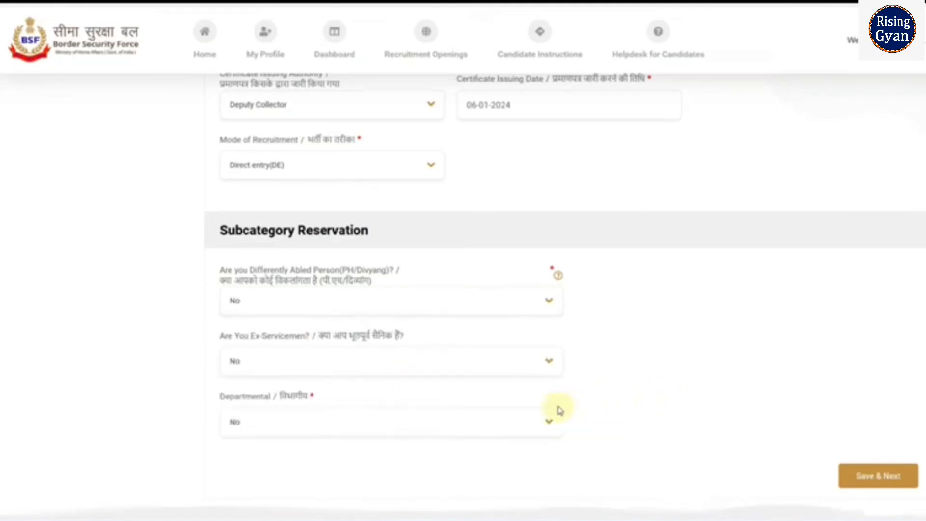
{"action": "left_click", "coordinate": [426, 436]}
{"action": "left_click", "coordinate": [644, 425]}
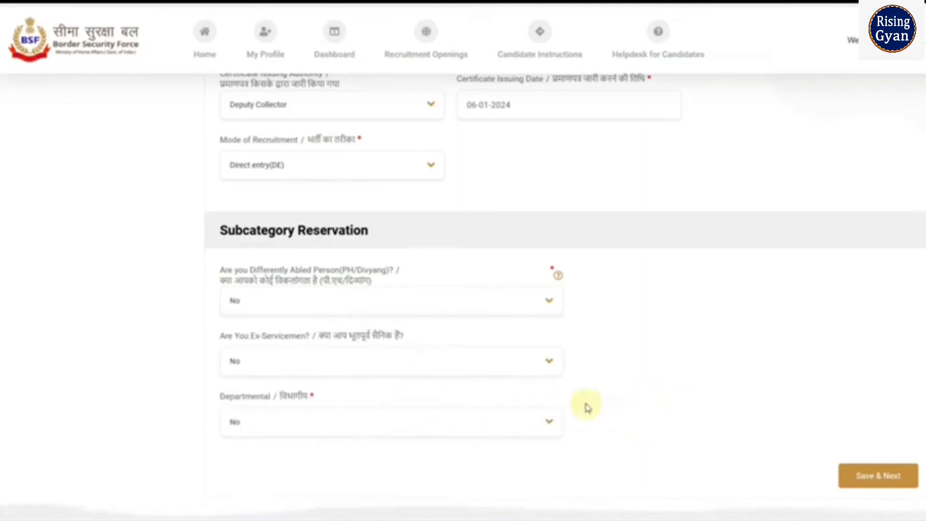
- Set the mode of recruitment to ESM (Ex-Servicemen) and review the ex-servicemen fields under Subcategory Reservation
{"action": "left_click", "coordinate": [279, 176]}
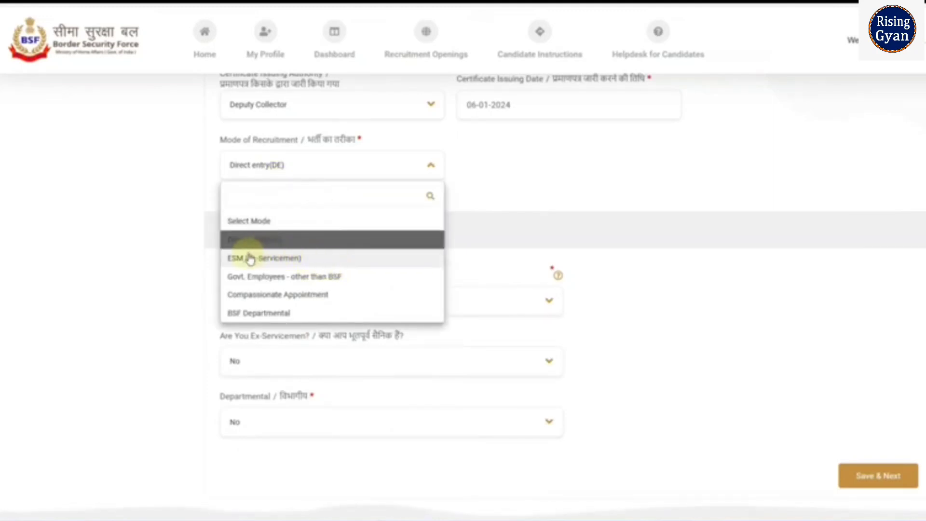
{"action": "left_click", "coordinate": [268, 260]}
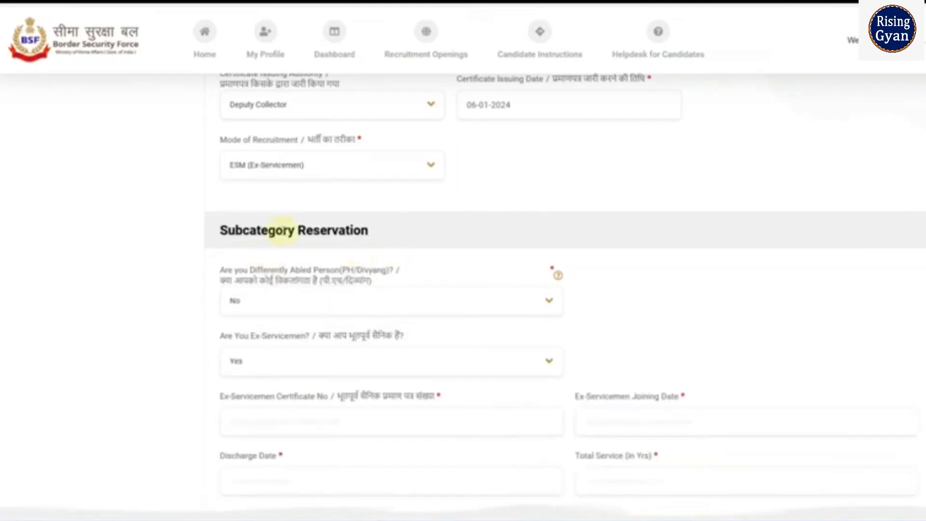
{"action": "scroll", "coordinate": [375, 316], "scroll_direction": "down", "scroll_amount": 1}
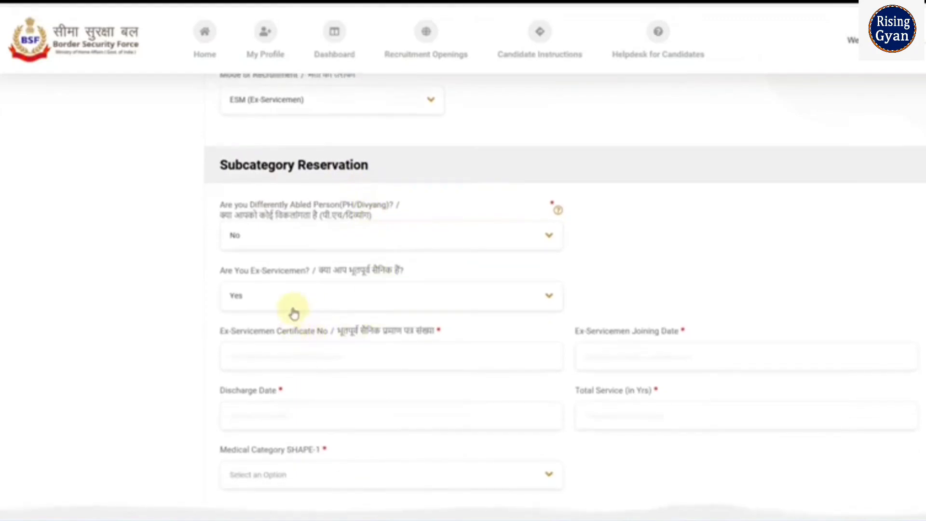
{"action": "scroll", "coordinate": [292, 309], "scroll_direction": "down", "scroll_amount": 1}
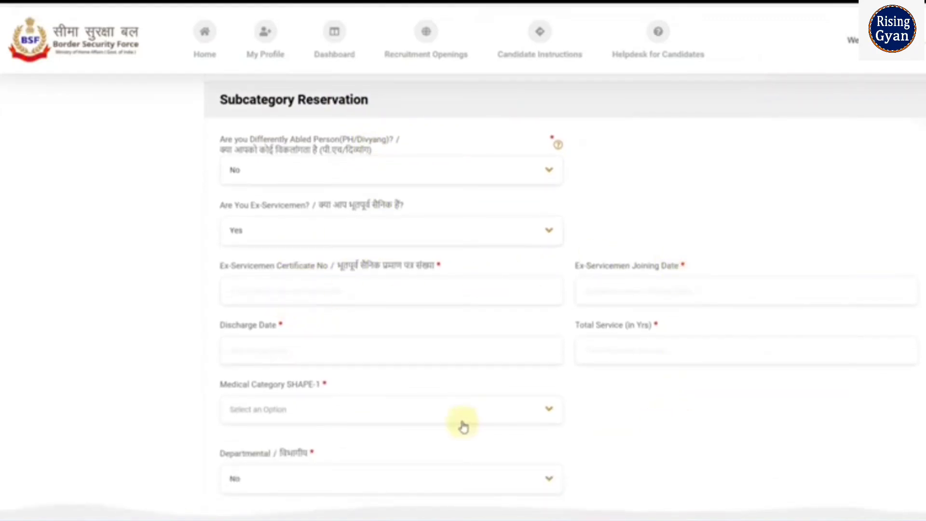
- Change the mode of recruitment to Direct entry(DE) and save the personal information section
{"action": "scroll", "coordinate": [462, 426], "scroll_direction": "up", "scroll_amount": 2}
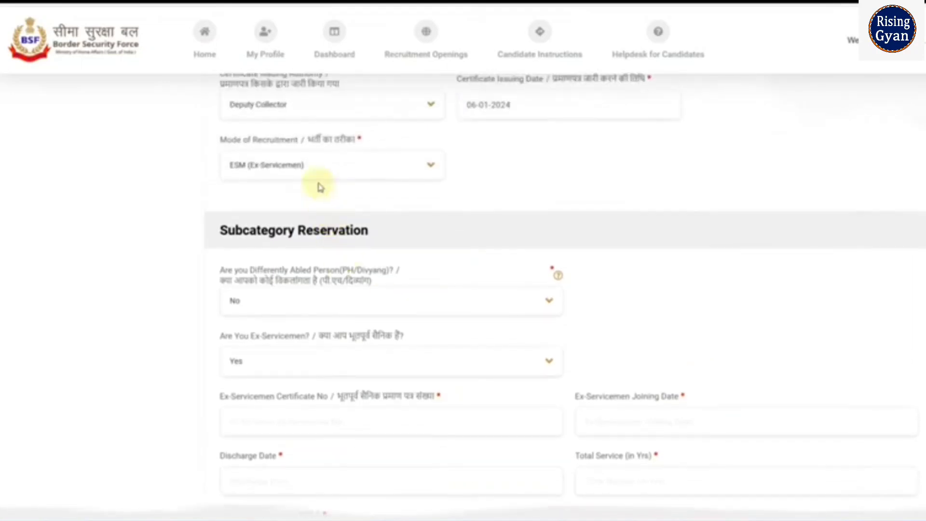
{"action": "left_click", "coordinate": [315, 179]}
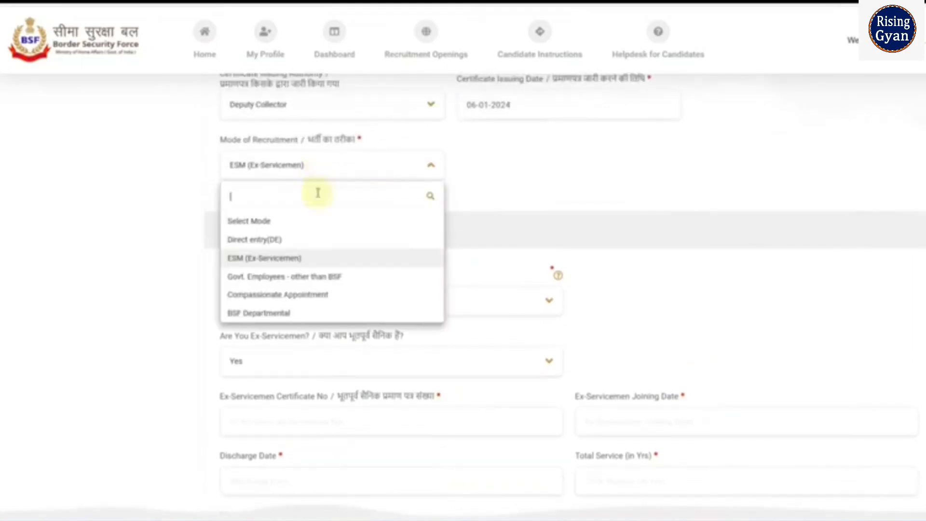
{"action": "left_click", "coordinate": [292, 241]}
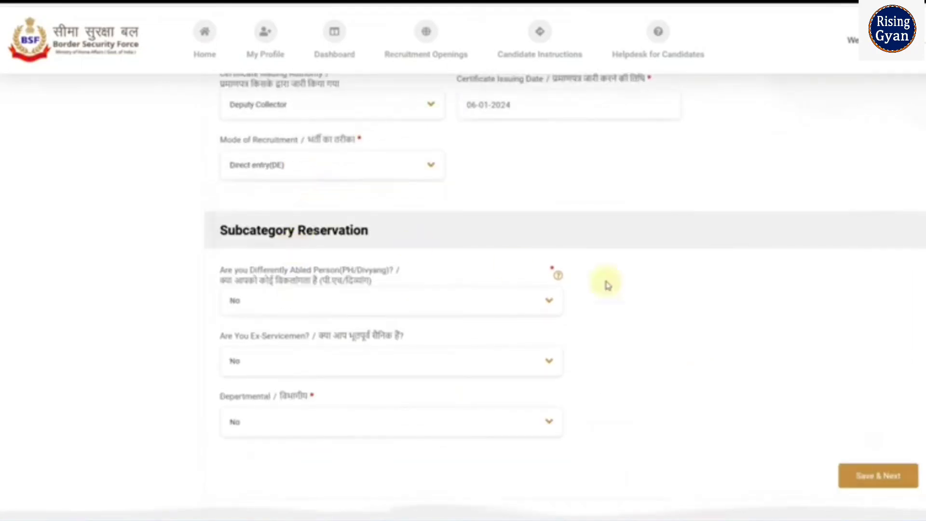
{"action": "left_click", "coordinate": [875, 478]}
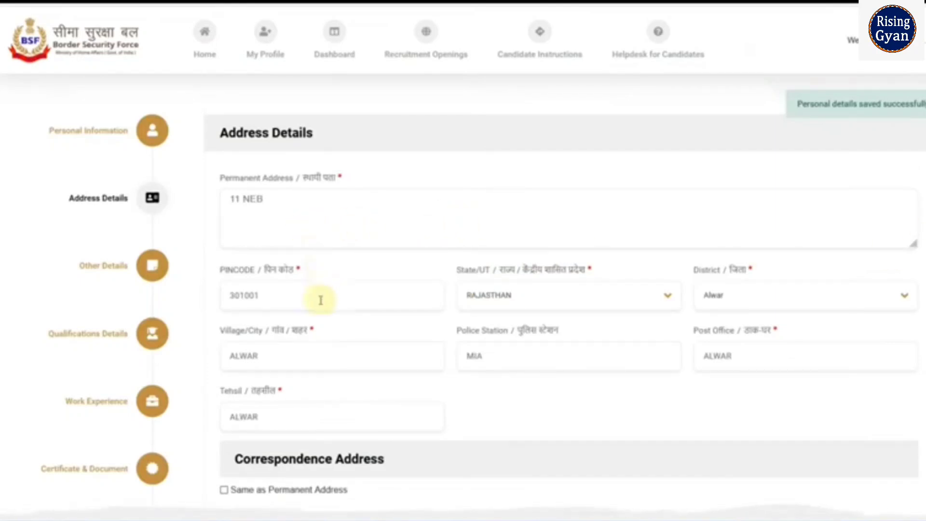
- Review the permanent address fields, including state, district, village/city, police station, post office and tehsil
{"action": "left_click", "coordinate": [489, 300]}
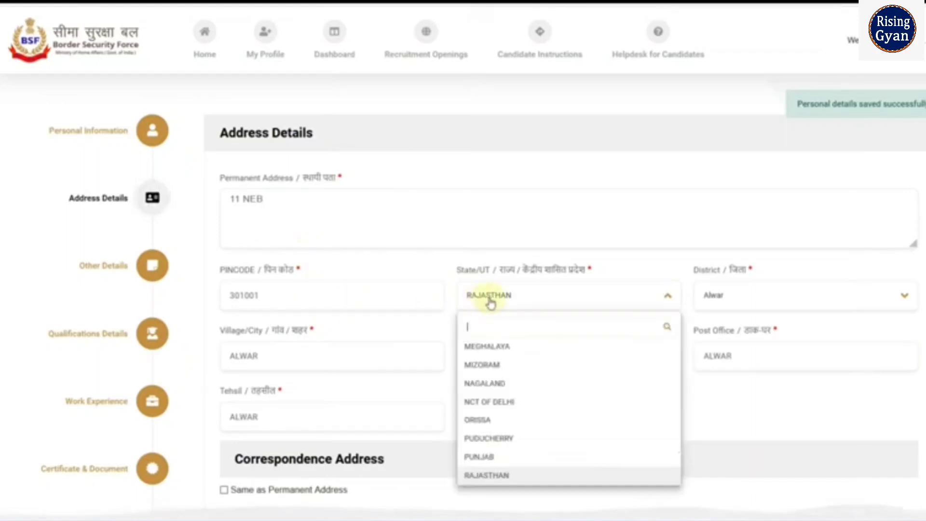
{"action": "left_click", "coordinate": [733, 305]}
{"action": "left_click", "coordinate": [366, 362]}
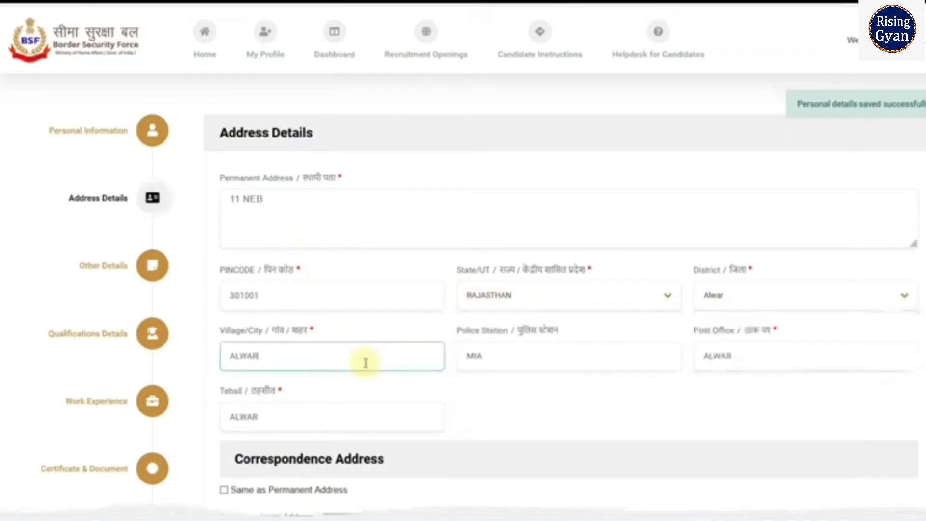
{"action": "left_click", "coordinate": [533, 358]}
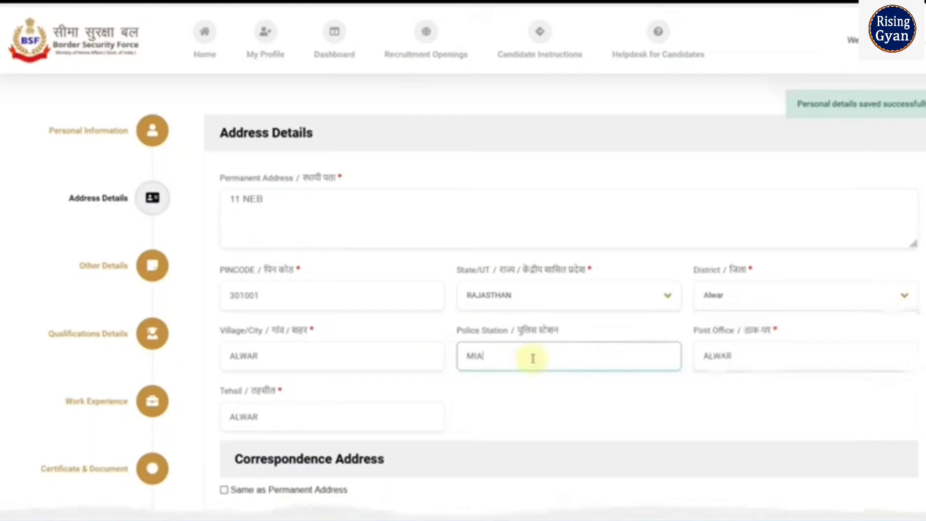
{"action": "left_click", "coordinate": [751, 358]}
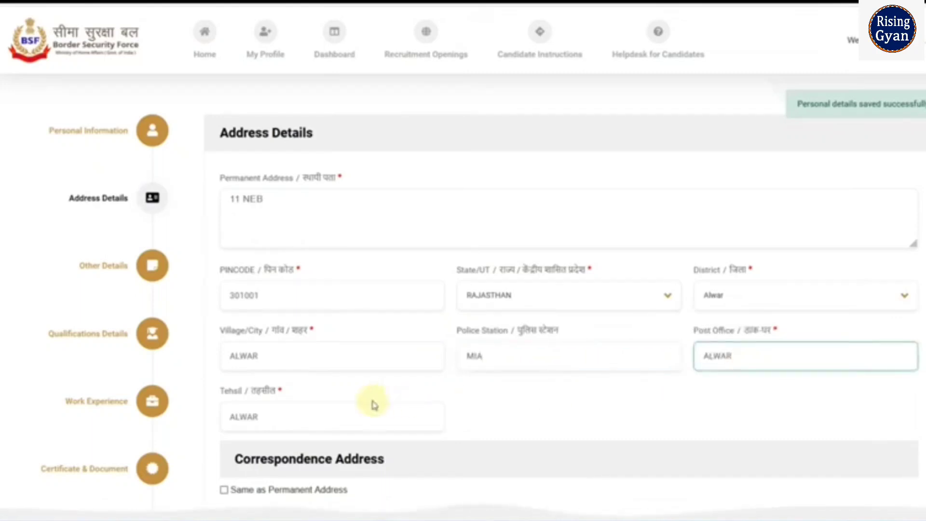
{"action": "left_click", "coordinate": [335, 407]}
{"action": "left_click", "coordinate": [426, 400]}
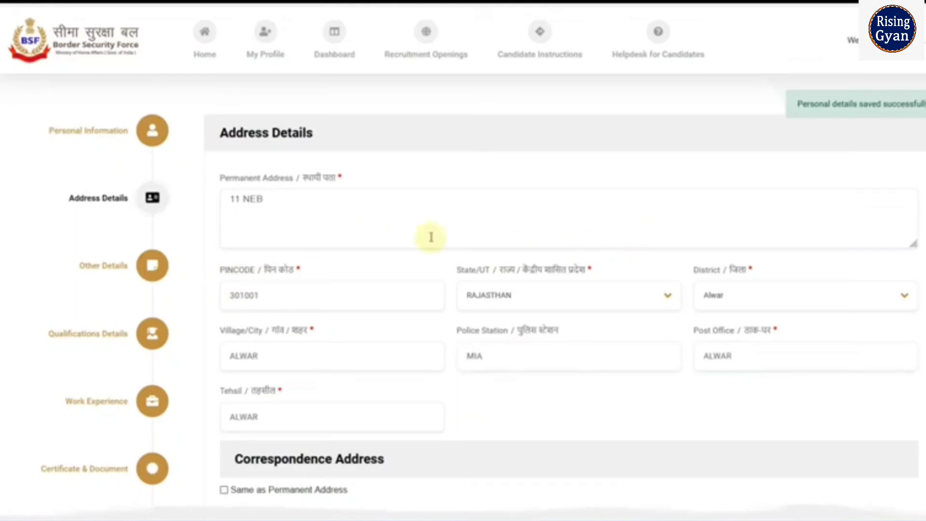
- Mark the correspondence address as the same as the permanent address and save the address details
{"action": "scroll", "coordinate": [397, 249], "scroll_direction": "down", "scroll_amount": 3}
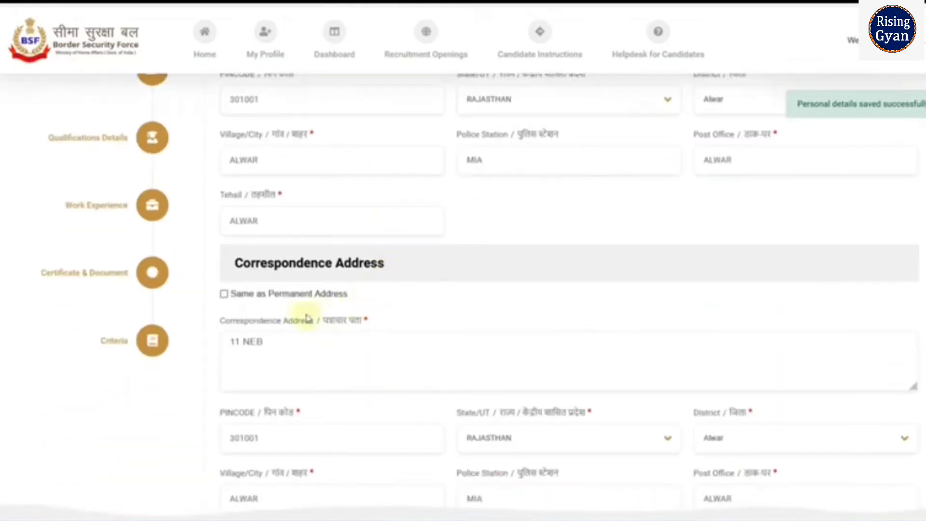
{"action": "left_click", "coordinate": [224, 296]}
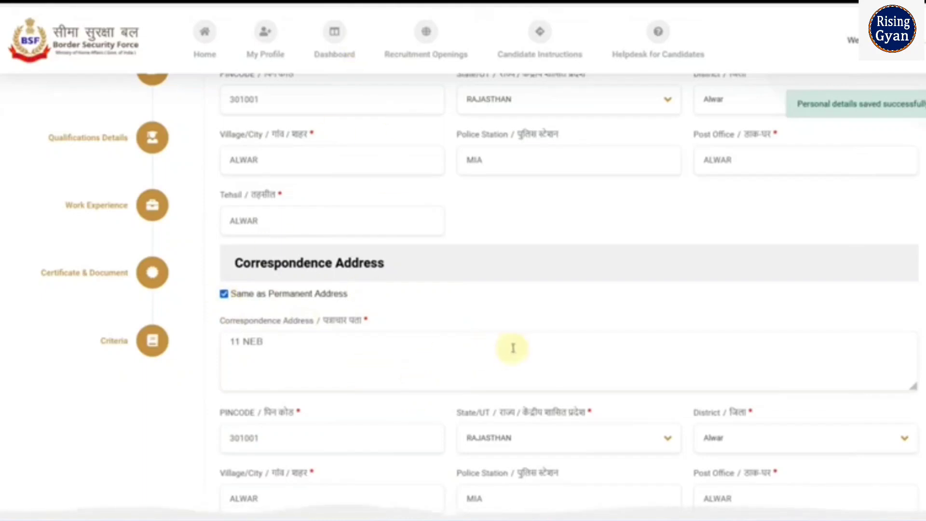
{"action": "scroll", "coordinate": [513, 348], "scroll_direction": "down", "scroll_amount": 3}
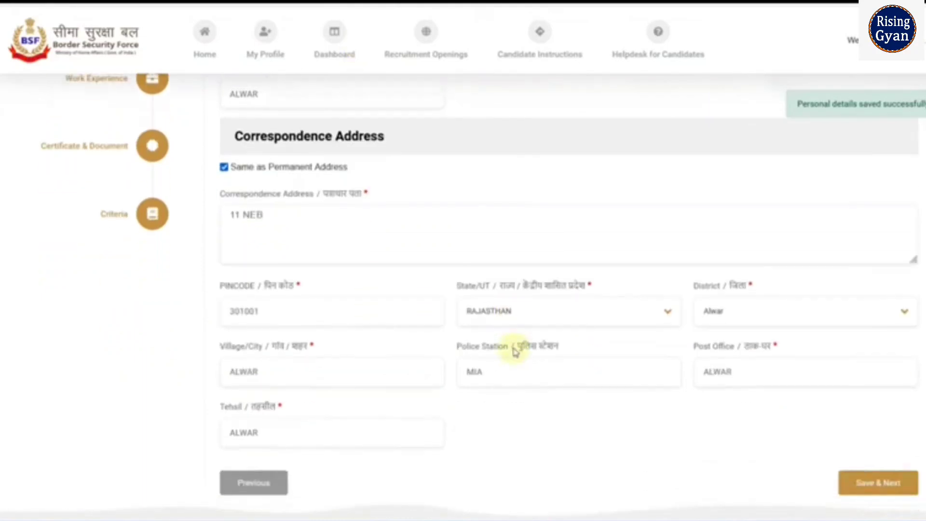
{"action": "left_click", "coordinate": [878, 489]}
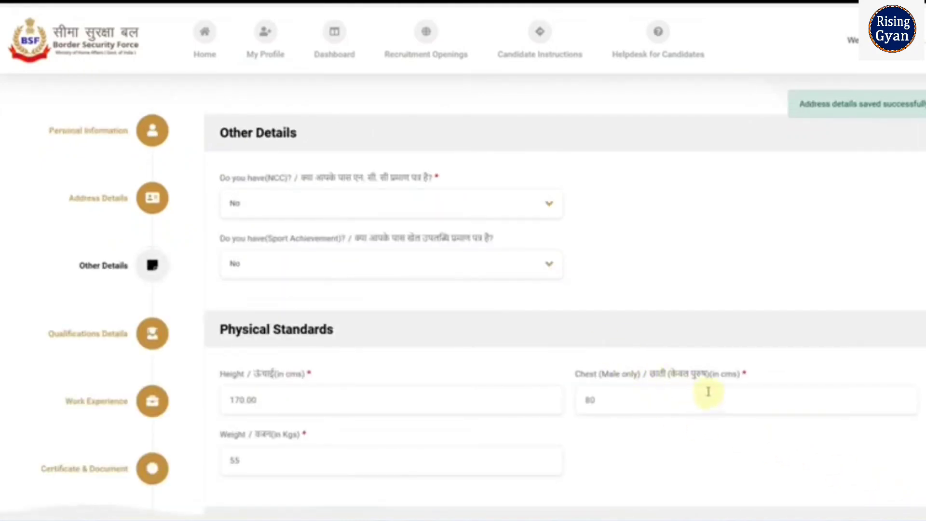
- Answer Yes for NCC to examine the A, B and C certificate fields, and set the answer back to No
{"action": "left_click", "coordinate": [334, 215]}
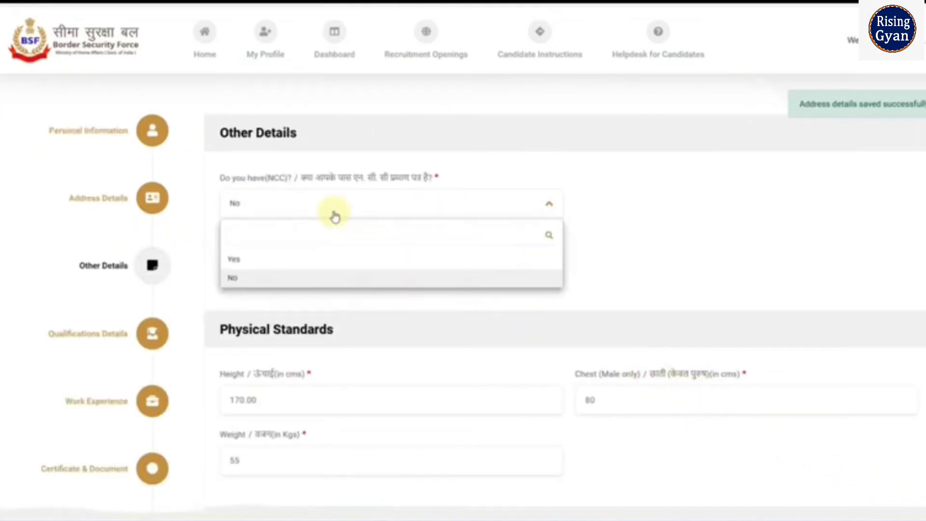
{"action": "left_click", "coordinate": [326, 261]}
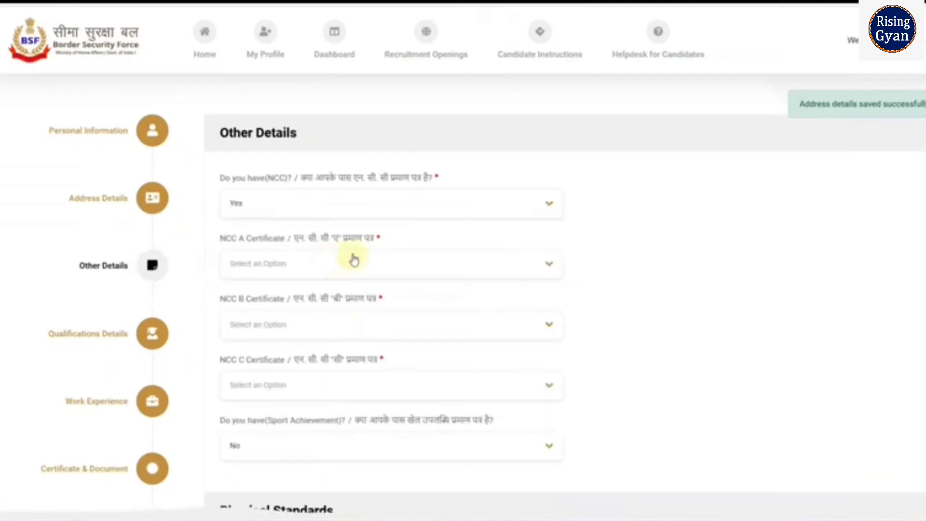
{"action": "left_click", "coordinate": [365, 267]}
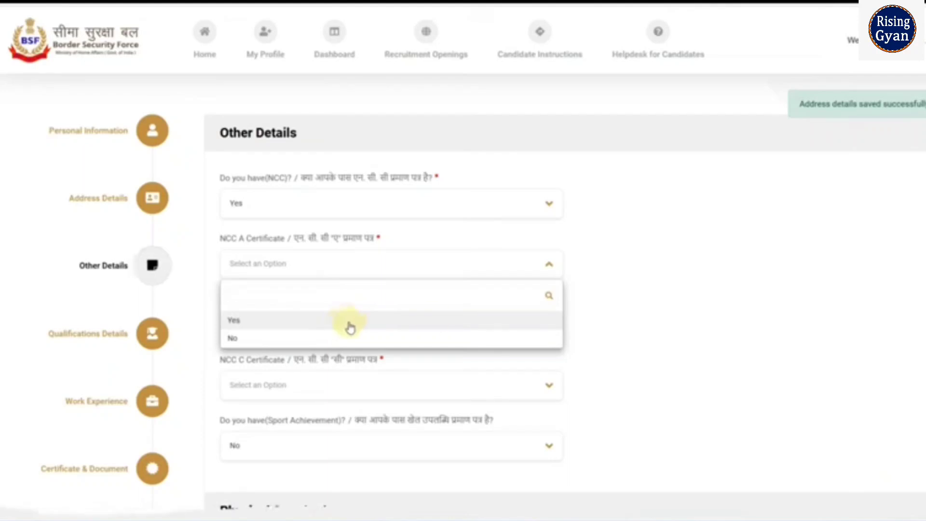
{"action": "left_click", "coordinate": [662, 314]}
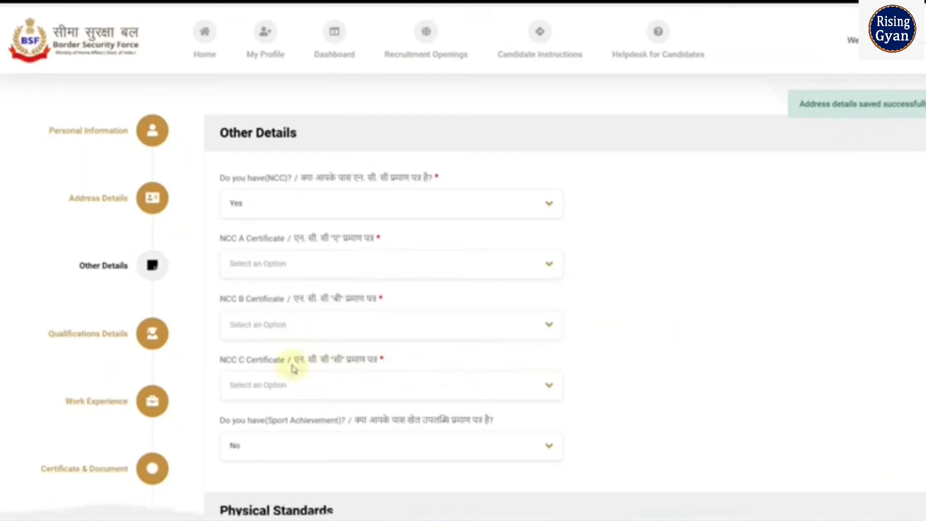
{"action": "left_click", "coordinate": [268, 216]}
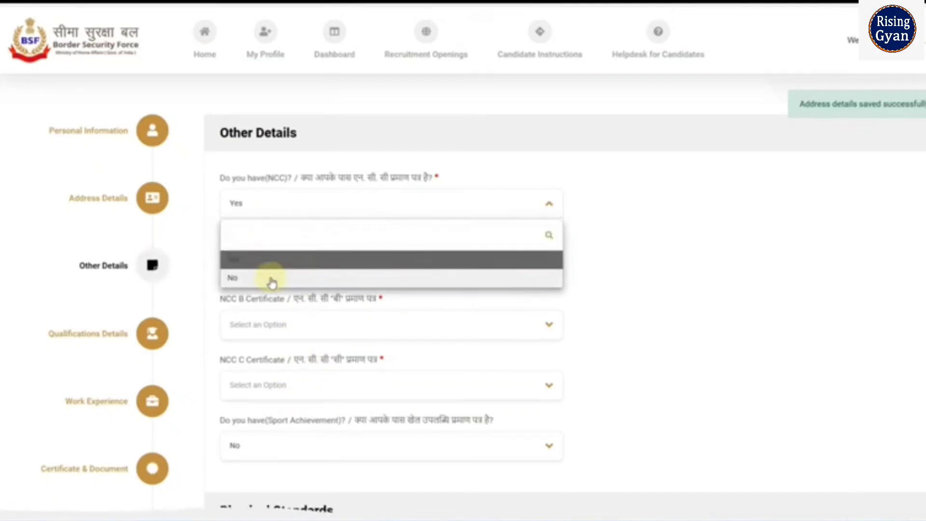
{"action": "left_click", "coordinate": [272, 279]}
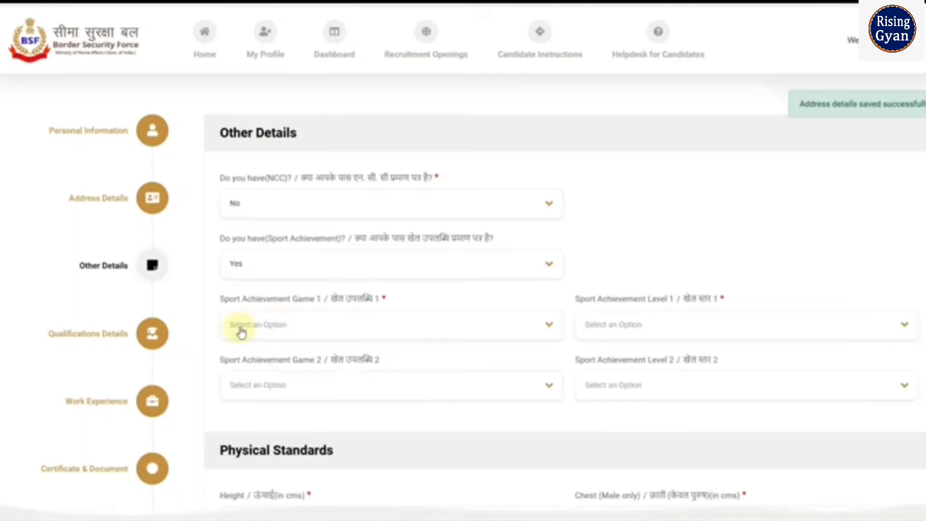
- Examine the Sport Achievement game and level fields under the Yes answer, and set Sport Achievement back to No
{"action": "left_click", "coordinate": [241, 333]}
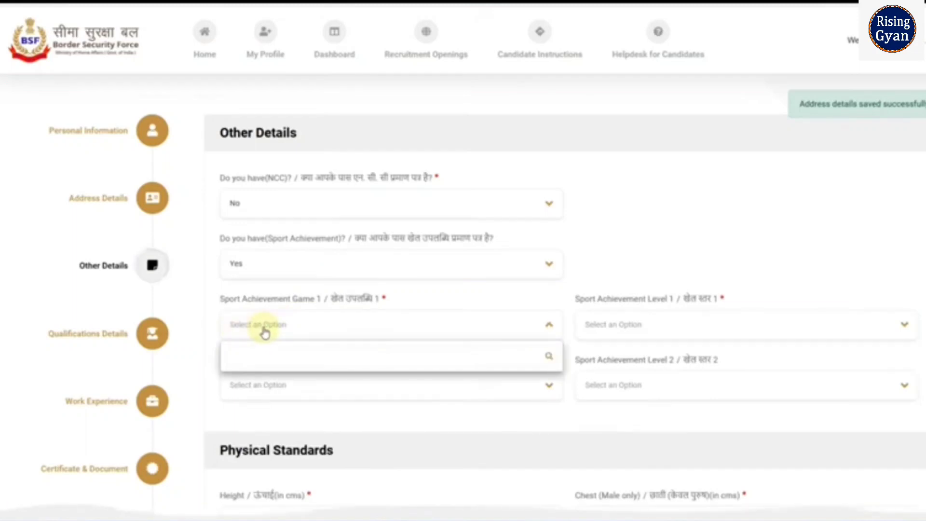
{"action": "left_click", "coordinate": [606, 318]}
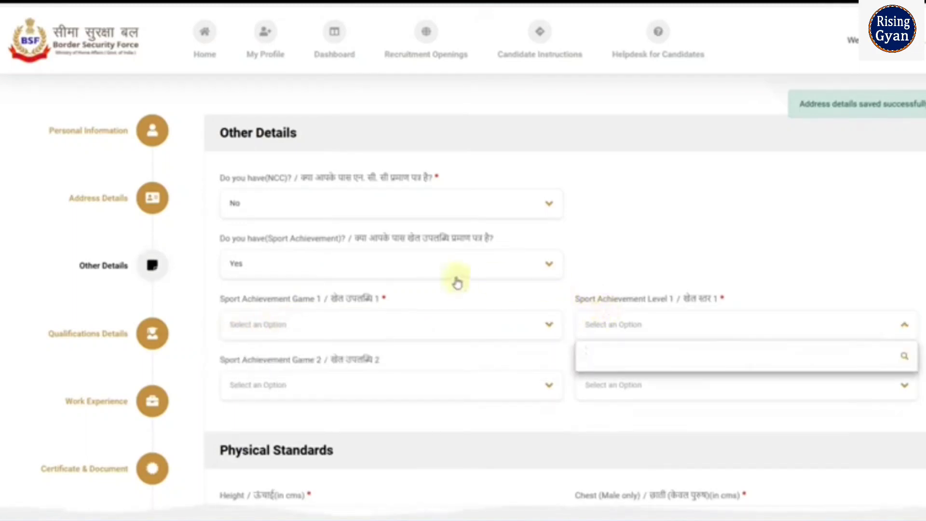
{"action": "left_click", "coordinate": [376, 265]}
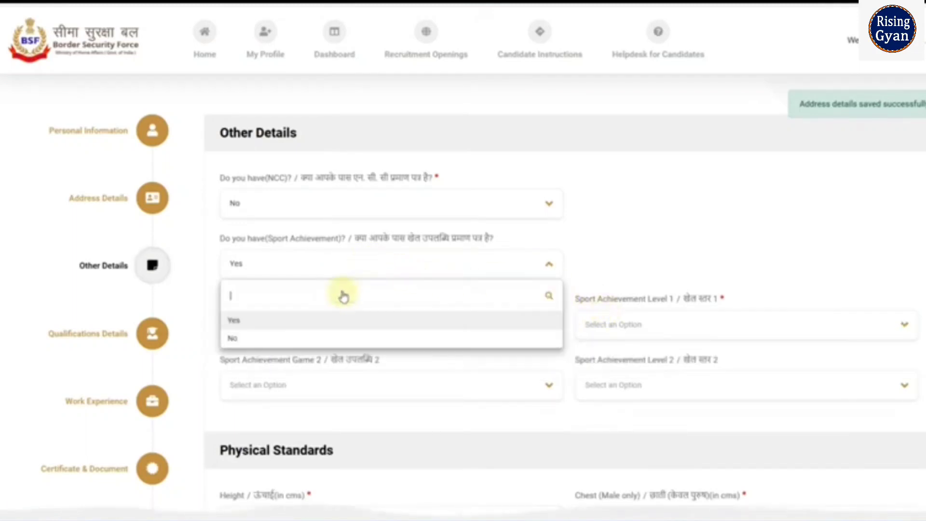
{"action": "left_click", "coordinate": [727, 258]}
{"action": "left_click", "coordinate": [420, 324]}
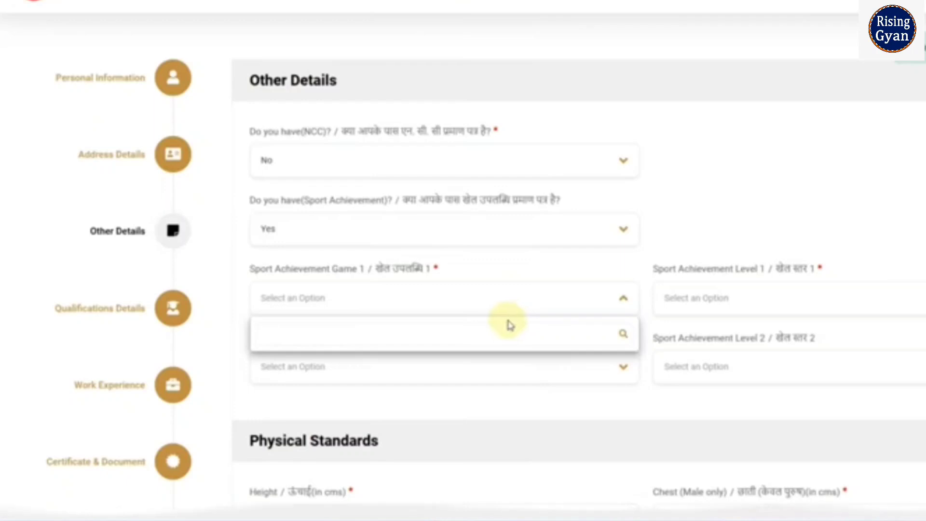
{"action": "left_click", "coordinate": [356, 235]}
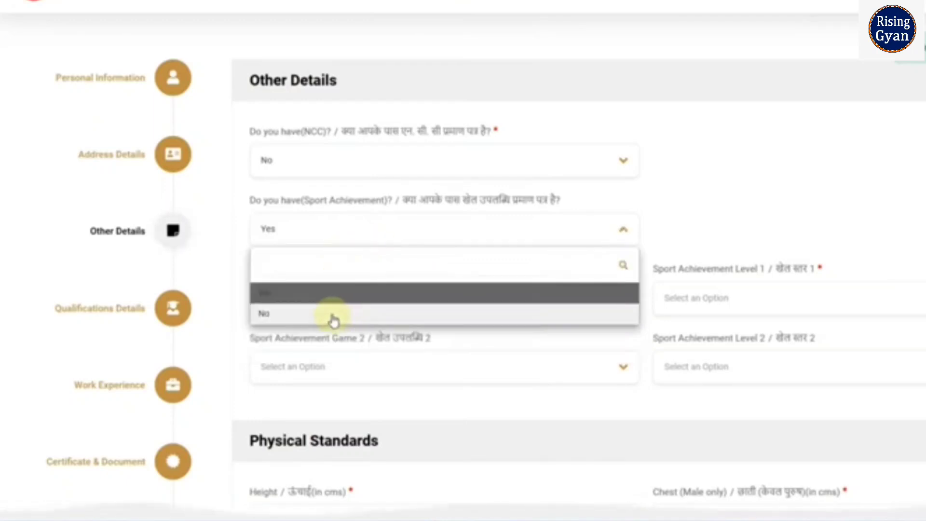
{"action": "left_click", "coordinate": [335, 320]}
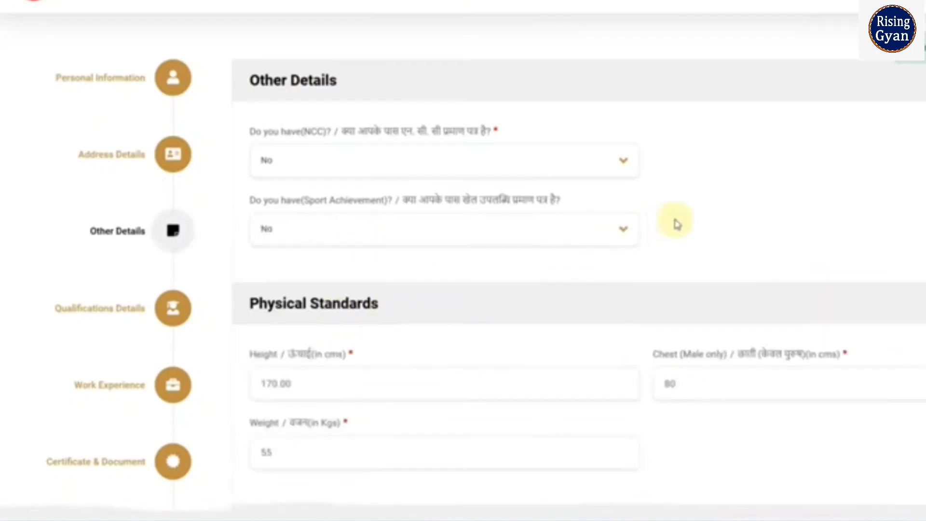
- Review the physical standards and Black List/Declaration answers and save the Other Details section
{"action": "scroll", "coordinate": [670, 223], "scroll_direction": "down", "scroll_amount": 3}
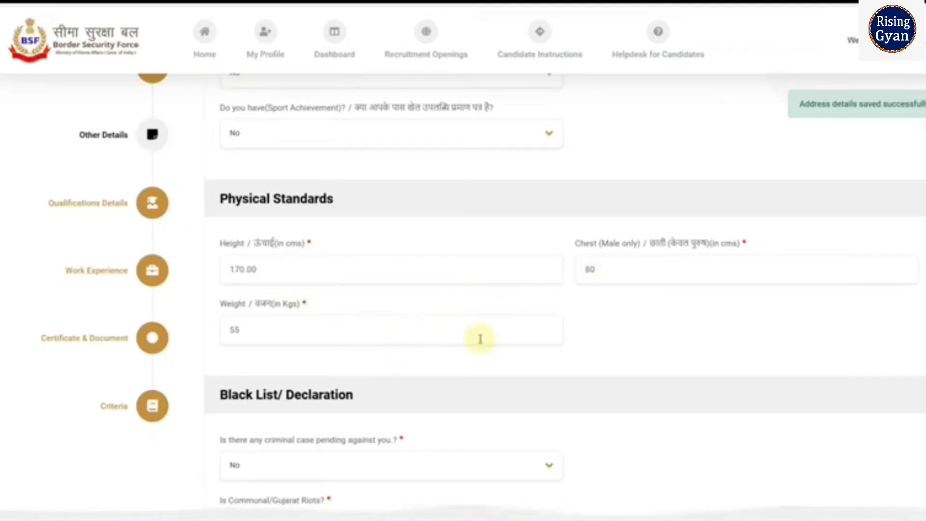
{"action": "scroll", "coordinate": [608, 328], "scroll_direction": "down", "scroll_amount": 4}
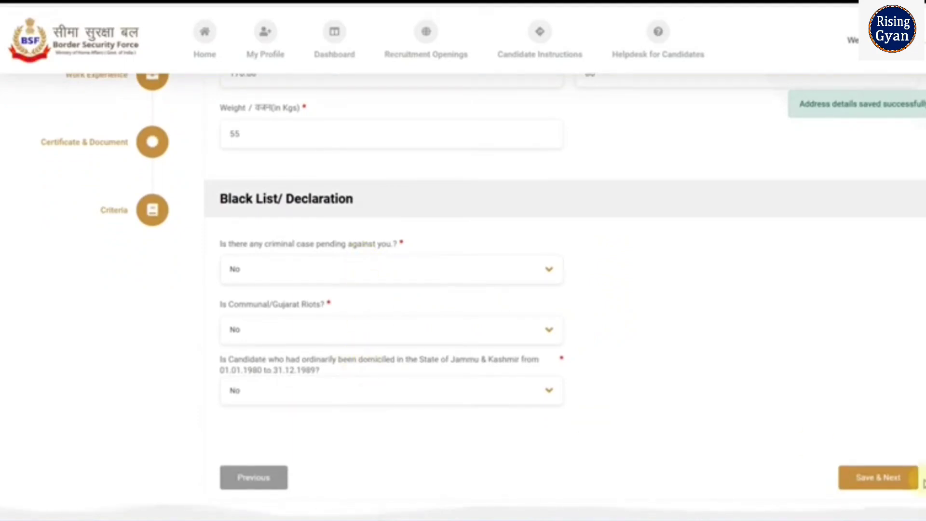
{"action": "left_click", "coordinate": [894, 484]}
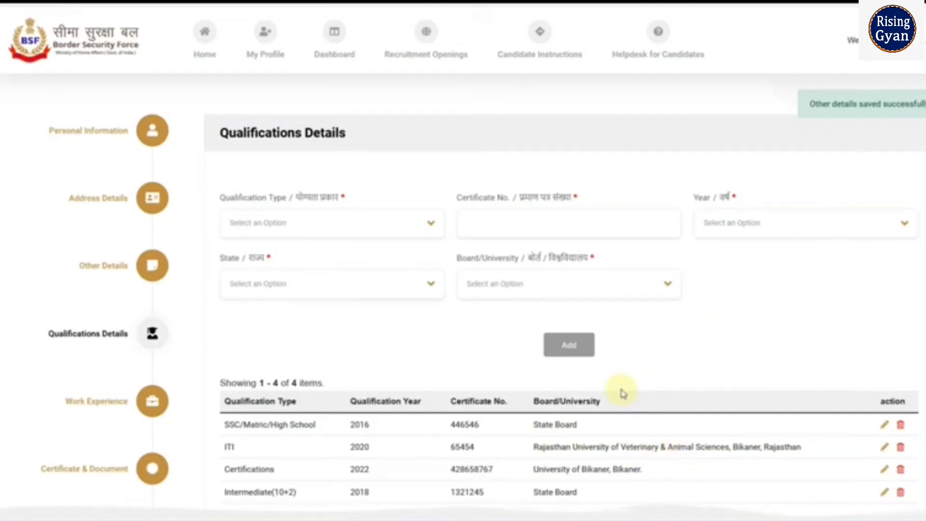
- Choose SSC/Matric/High School as the qualification type and examine the certificate number, year, state and board/university fields
{"action": "left_click", "coordinate": [328, 224]}
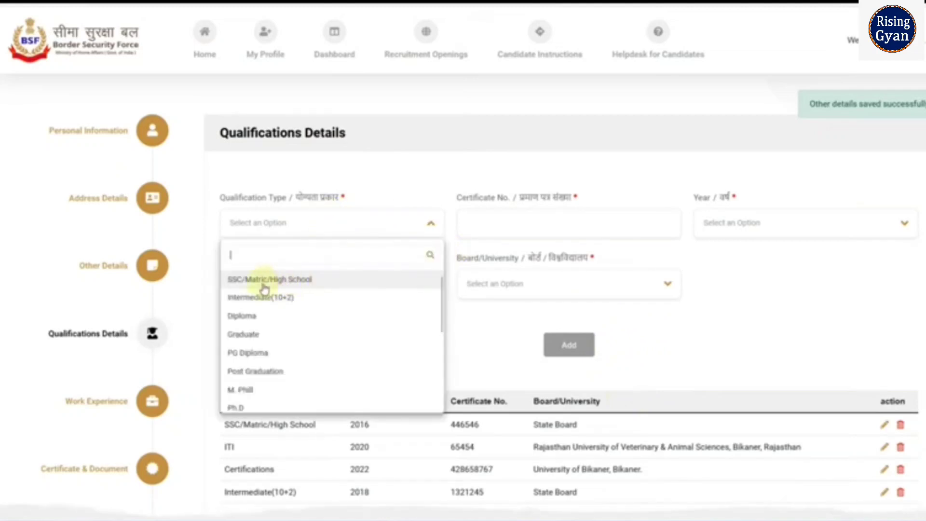
{"action": "left_click", "coordinate": [285, 285]}
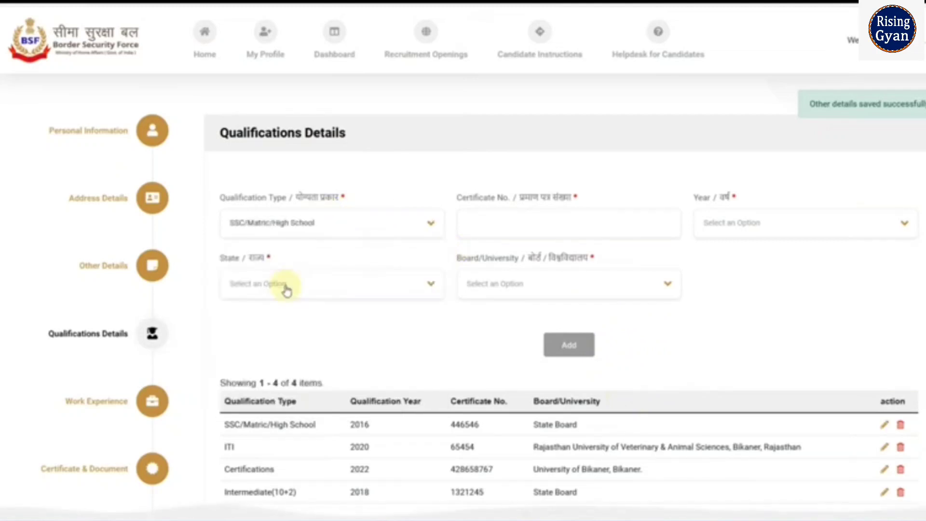
{"action": "left_click", "coordinate": [528, 229]}
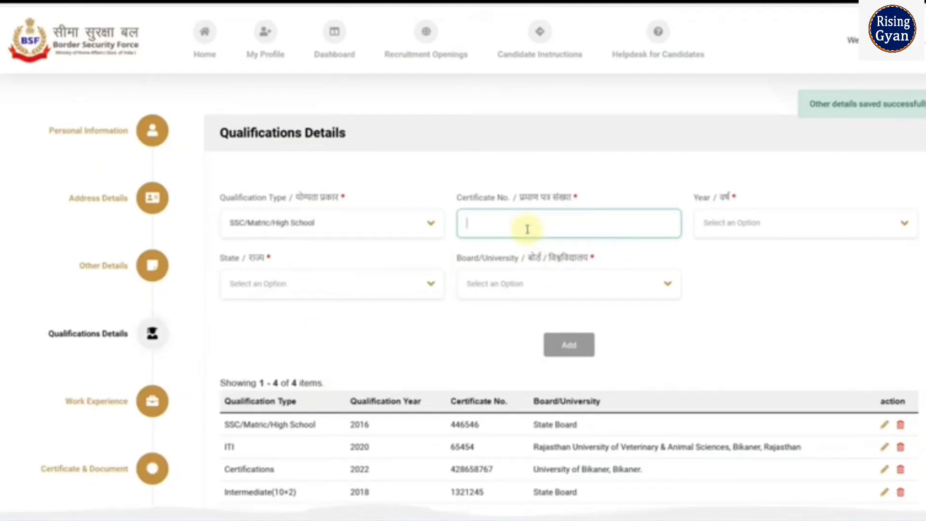
{"action": "left_click", "coordinate": [726, 234]}
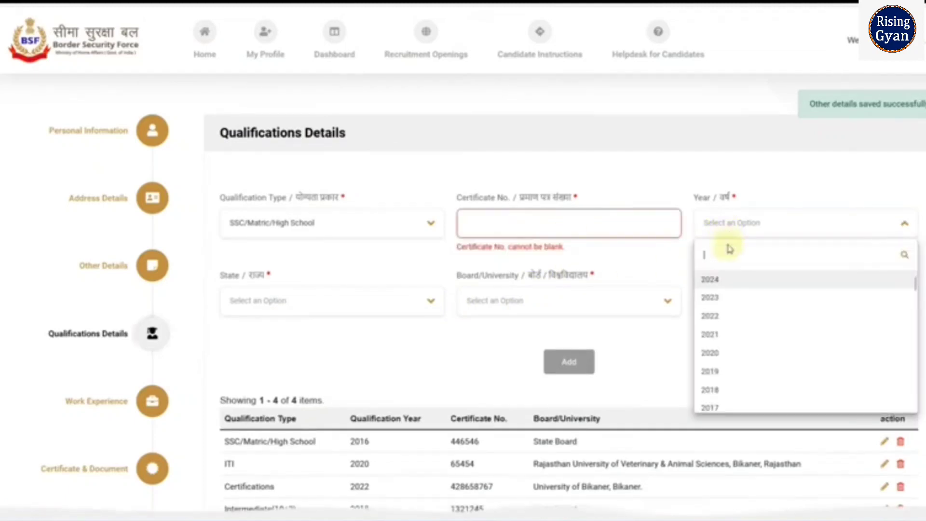
{"action": "left_click", "coordinate": [343, 324]}
{"action": "left_click", "coordinate": [331, 311]}
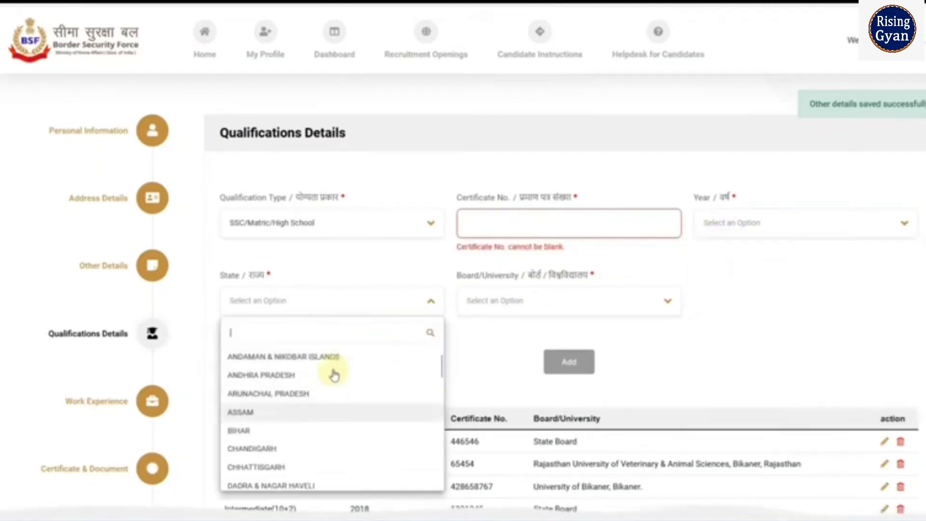
{"action": "left_click", "coordinate": [559, 310]}
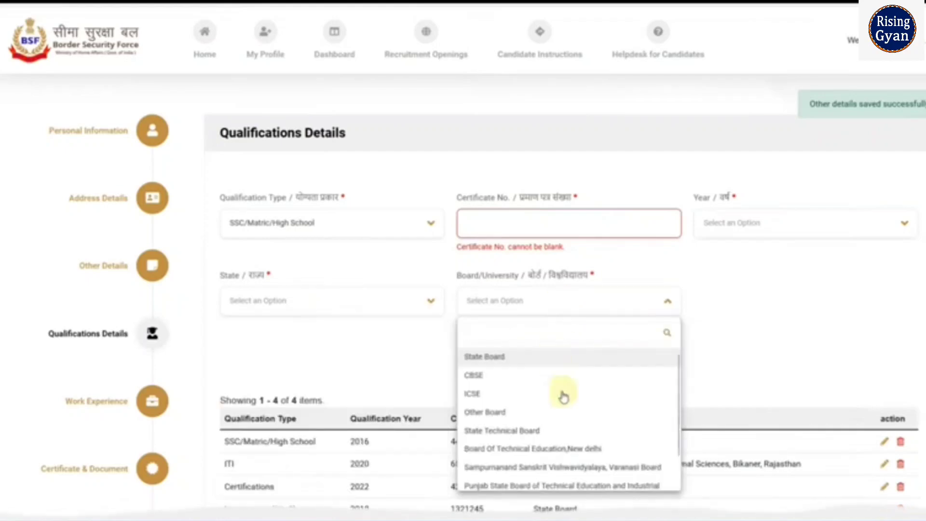
{"action": "scroll", "coordinate": [562, 400], "scroll_direction": "down", "scroll_amount": 2}
{"action": "scroll", "coordinate": [594, 461], "scroll_direction": "up", "scroll_amount": 1}
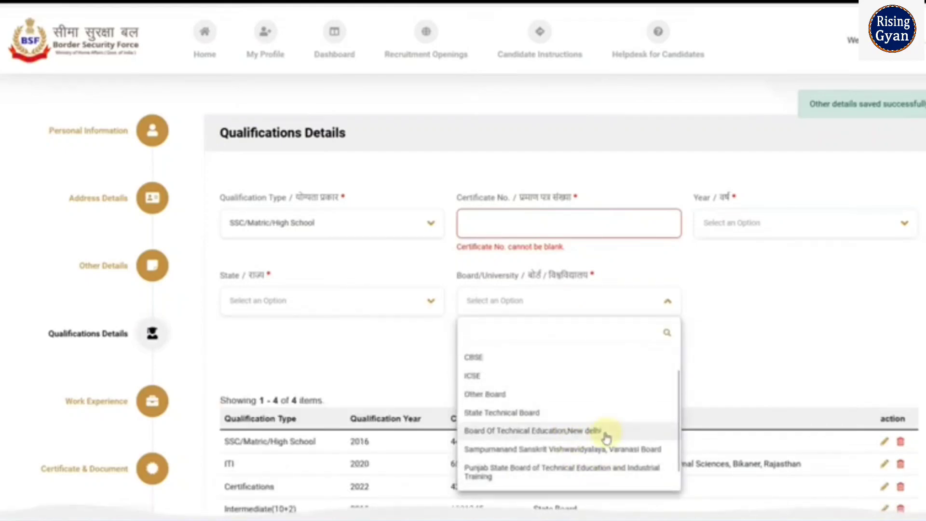
{"action": "scroll", "coordinate": [600, 432], "scroll_direction": "down", "scroll_amount": 1}
{"action": "left_click", "coordinate": [795, 354]}
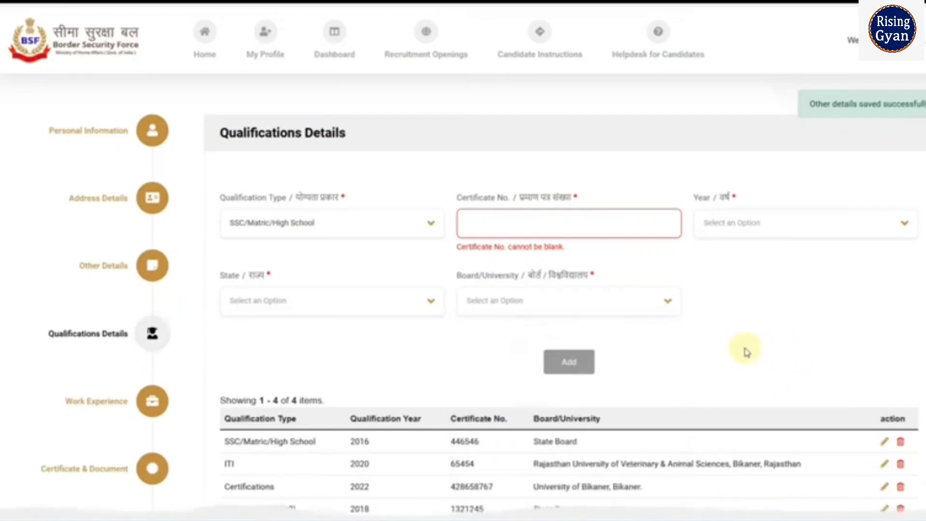
- Change the qualification type to Intermediate(10+2)
{"action": "scroll", "coordinate": [627, 319], "scroll_direction": "down", "scroll_amount": 1}
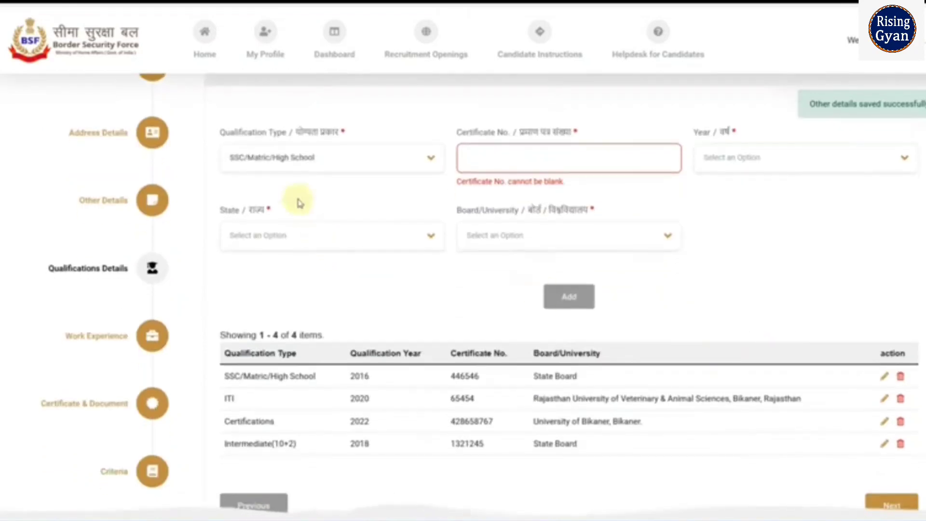
{"action": "left_click", "coordinate": [284, 166]}
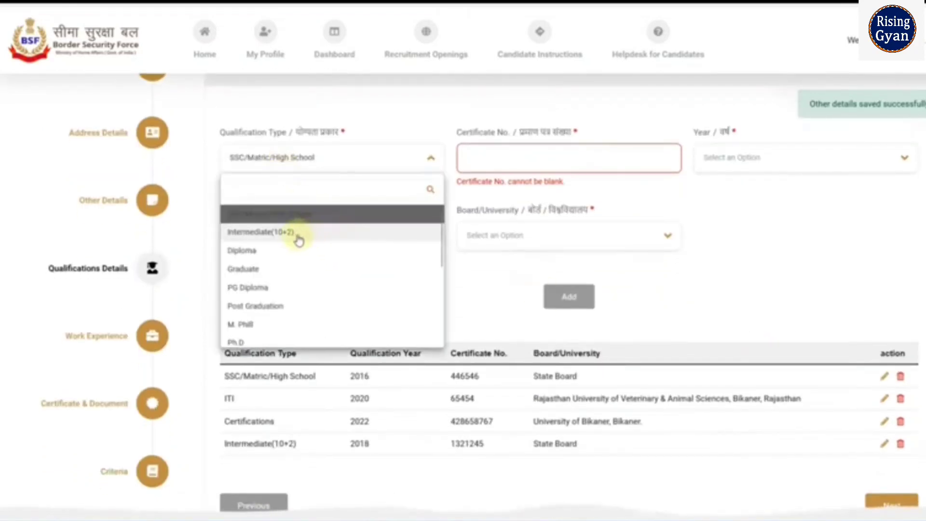
{"action": "left_click", "coordinate": [296, 238]}
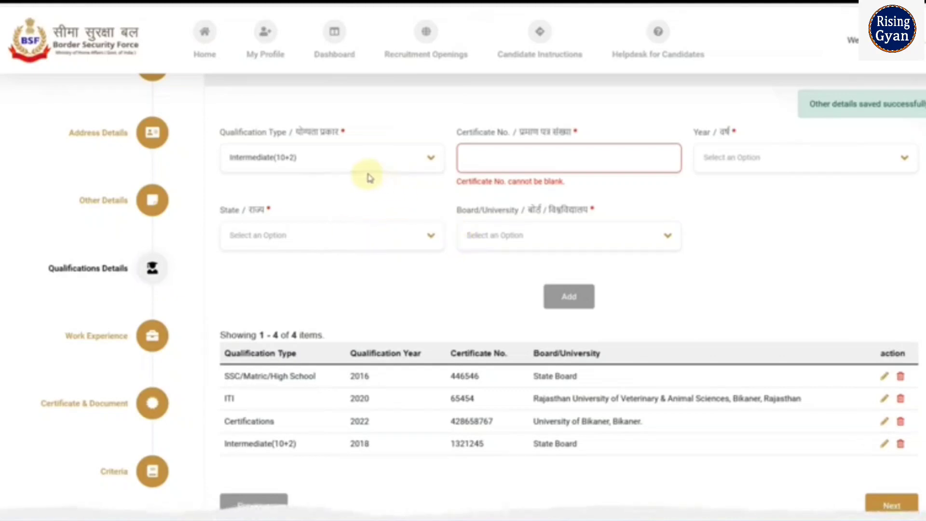
- Set the qualification type to ITI and examine its certificate number, year, state and board/university fields
{"action": "left_click", "coordinate": [350, 169]}
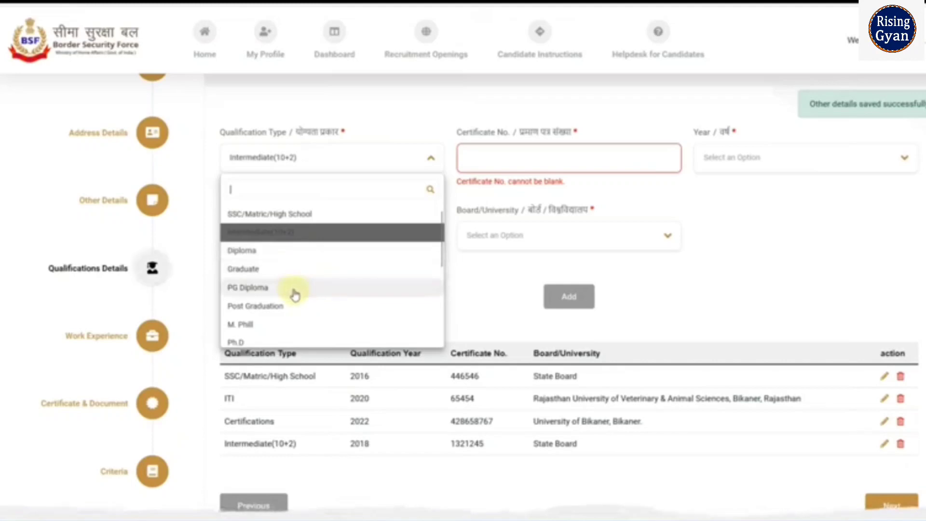
{"action": "scroll", "coordinate": [293, 314], "scroll_direction": "down", "scroll_amount": 2}
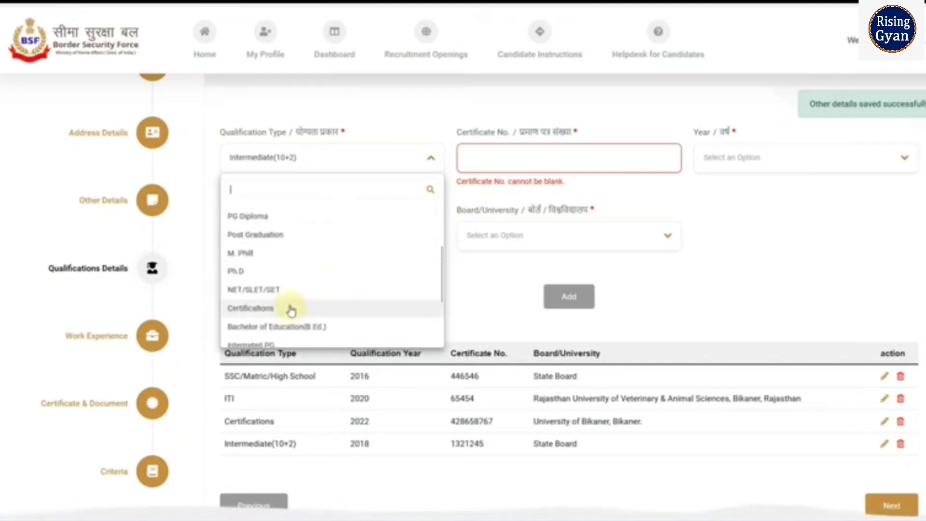
{"action": "scroll", "coordinate": [291, 270], "scroll_direction": "down", "scroll_amount": 2}
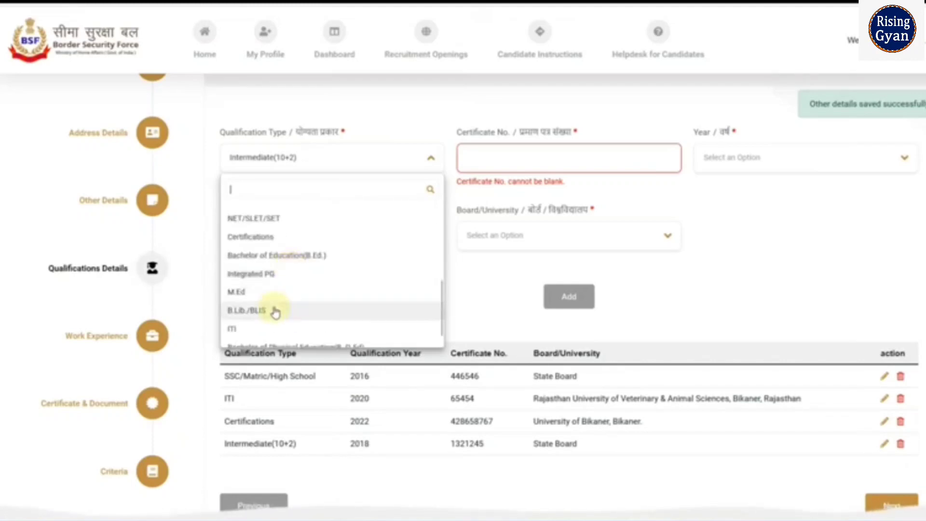
{"action": "left_click", "coordinate": [252, 320]}
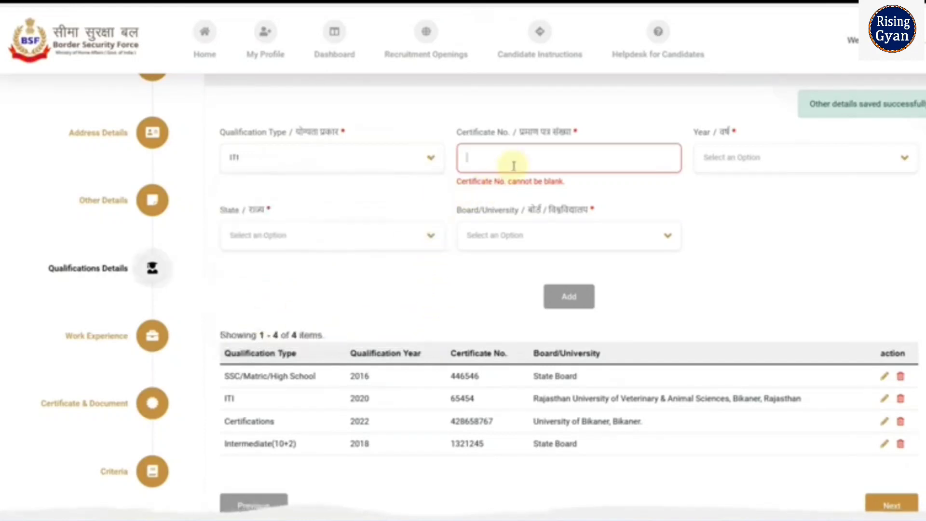
{"action": "left_click", "coordinate": [704, 163]}
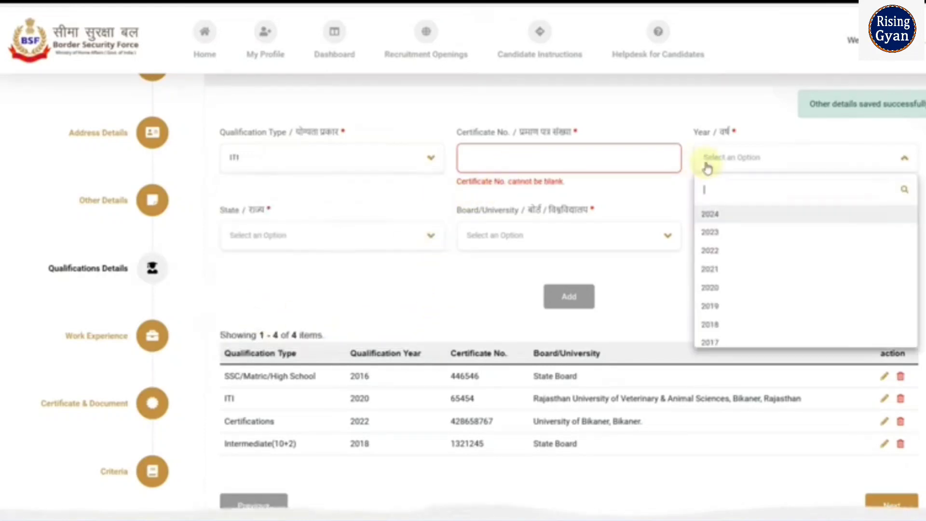
{"action": "left_click", "coordinate": [324, 243]}
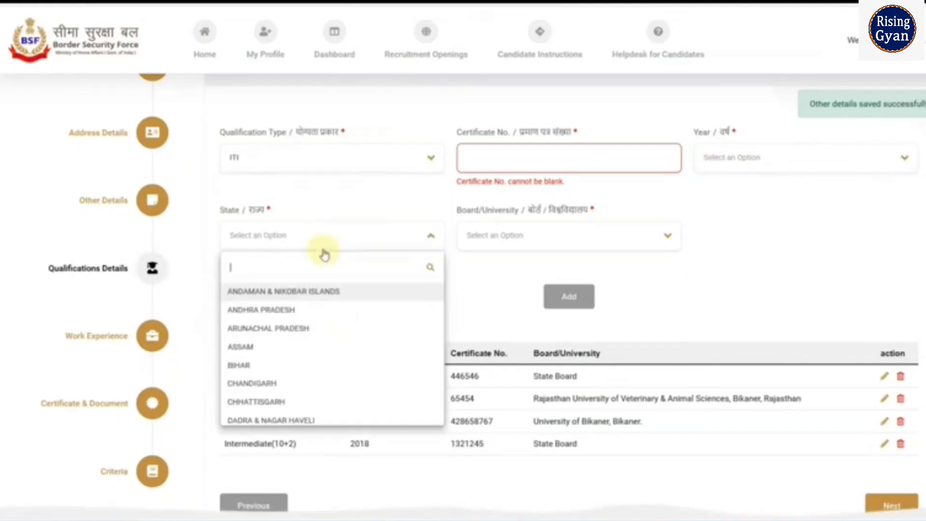
{"action": "left_click", "coordinate": [509, 245]}
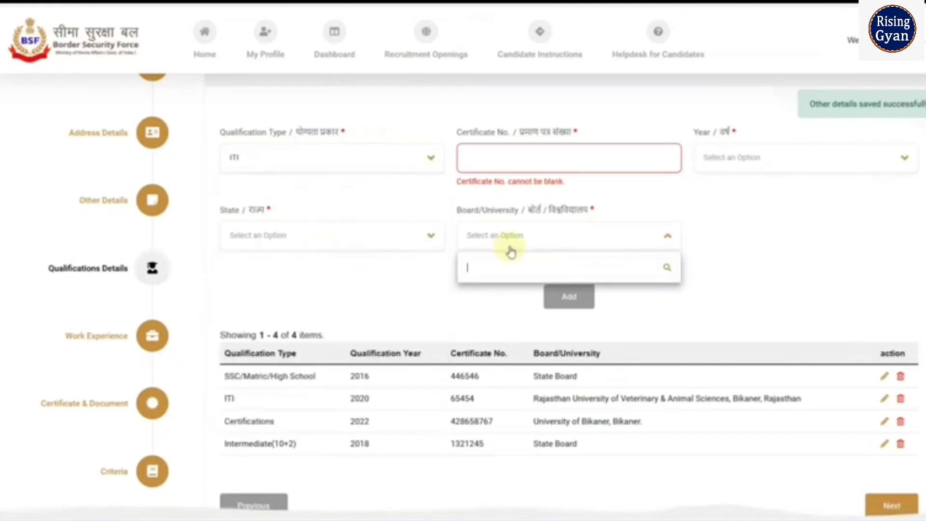
{"action": "left_click", "coordinate": [703, 241]}
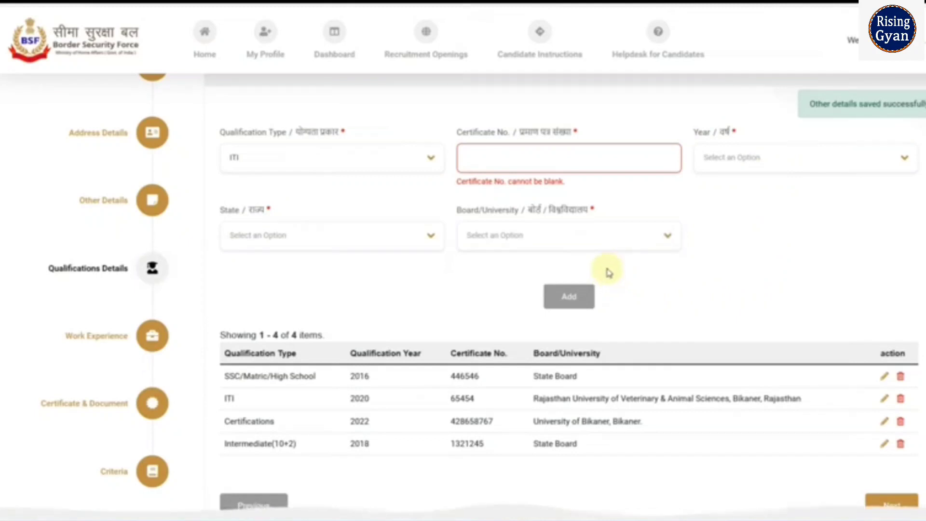
- Continue to the Work Experience section and answer Yes to being employed
{"action": "scroll", "coordinate": [675, 263], "scroll_direction": "down", "scroll_amount": 1}
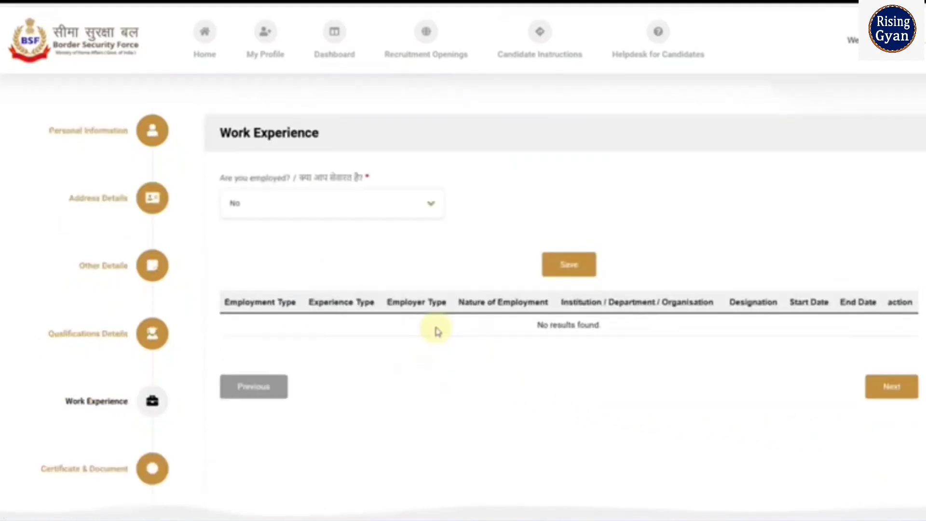
{"action": "left_click", "coordinate": [319, 211]}
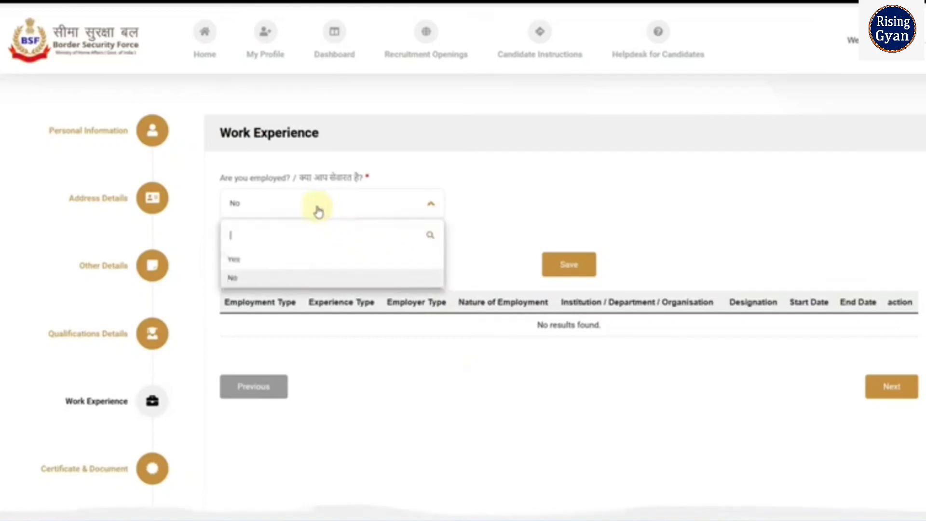
{"action": "left_click", "coordinate": [273, 263]}
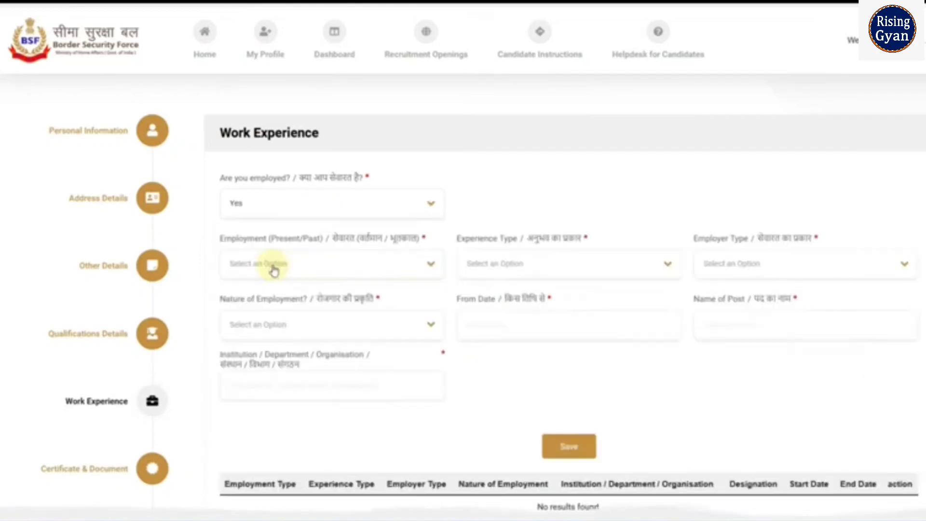
- Examine the employment status, experience type, employer type, nature of employment, from date, post name and institution fields
{"action": "left_click", "coordinate": [330, 263]}
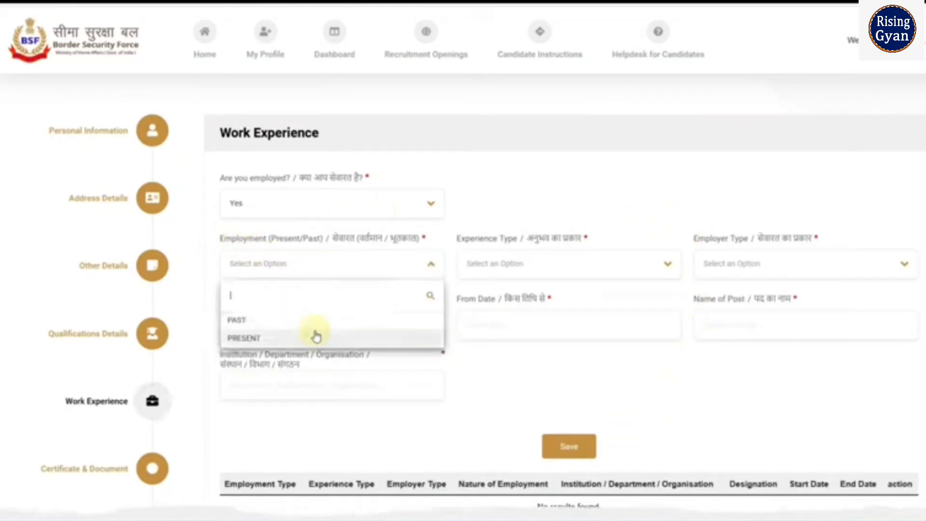
{"action": "left_click", "coordinate": [498, 273]}
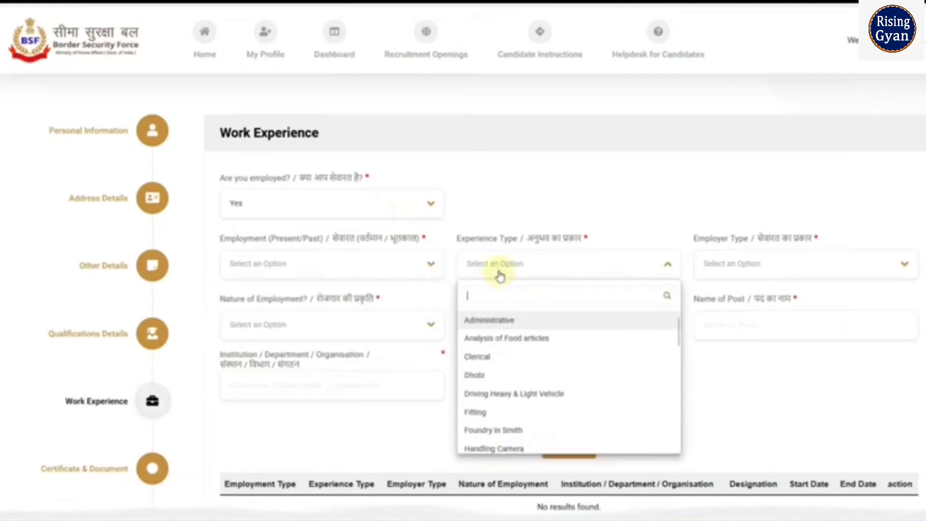
{"action": "left_click", "coordinate": [755, 277]}
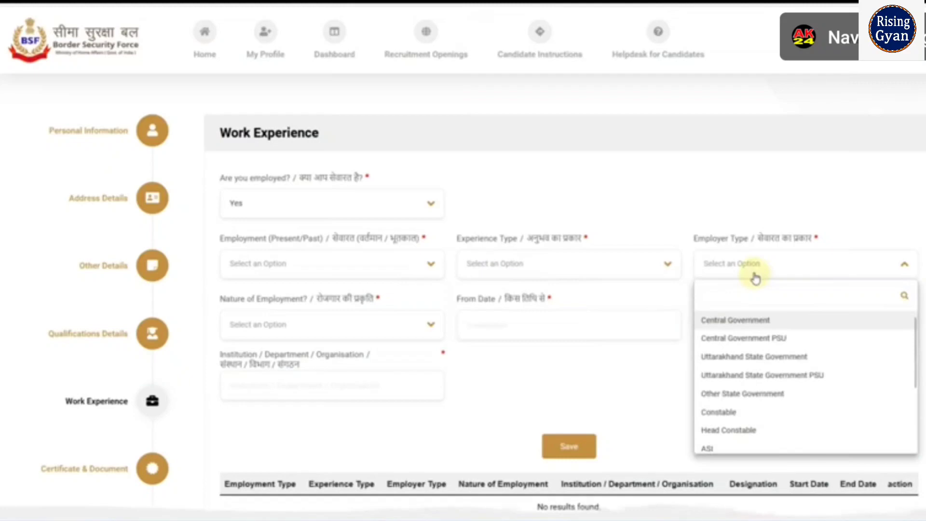
{"action": "left_click", "coordinate": [382, 339]}
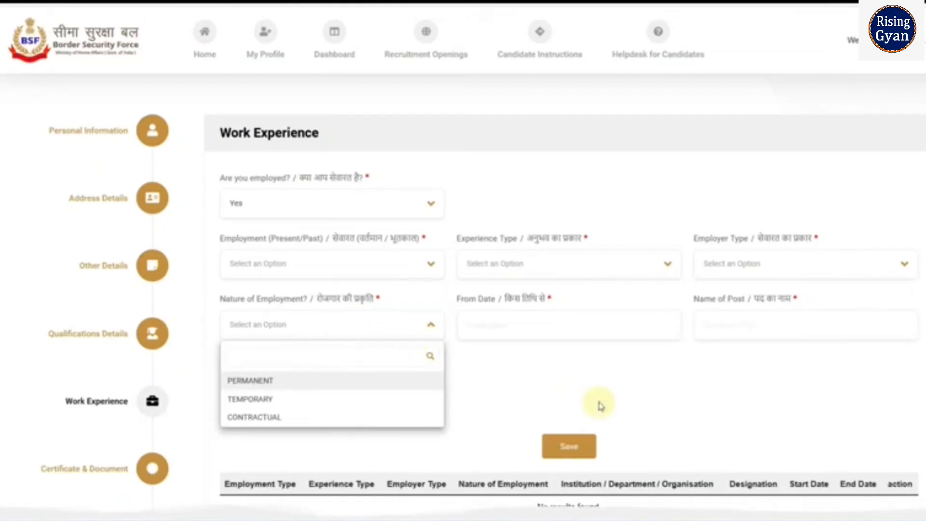
{"action": "left_click", "coordinate": [544, 358]}
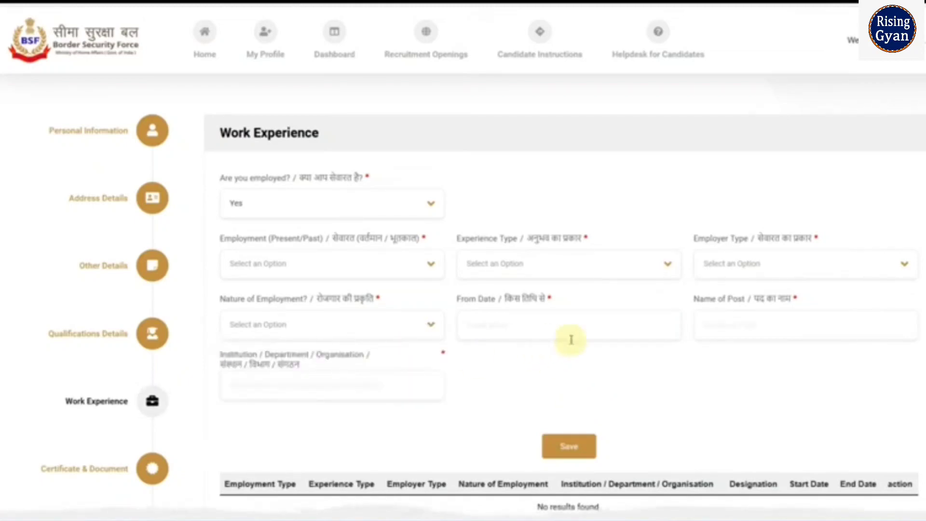
{"action": "left_click", "coordinate": [726, 331]}
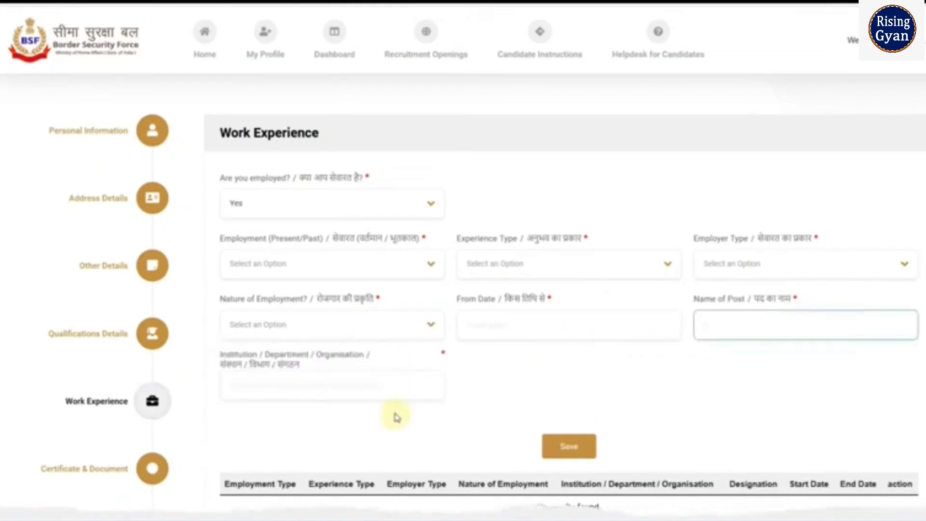
{"action": "left_click", "coordinate": [307, 395]}
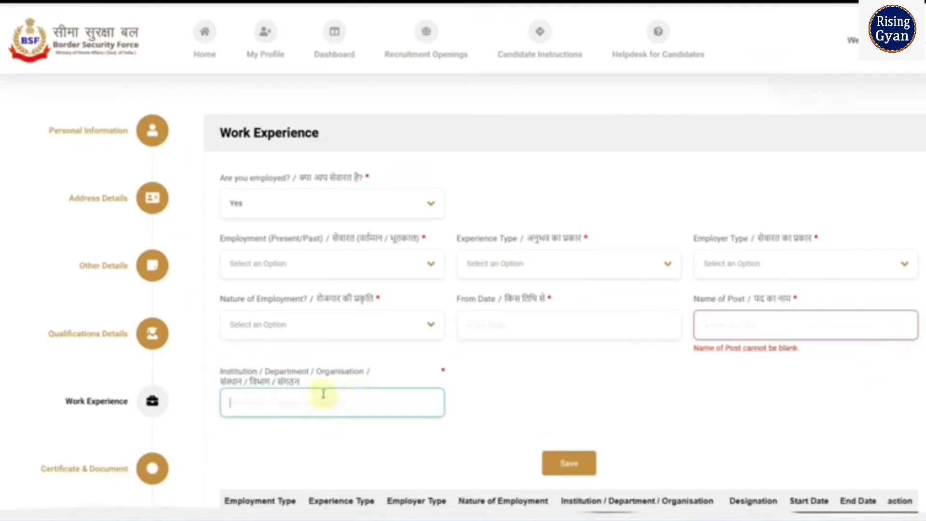
{"action": "left_click", "coordinate": [478, 378]}
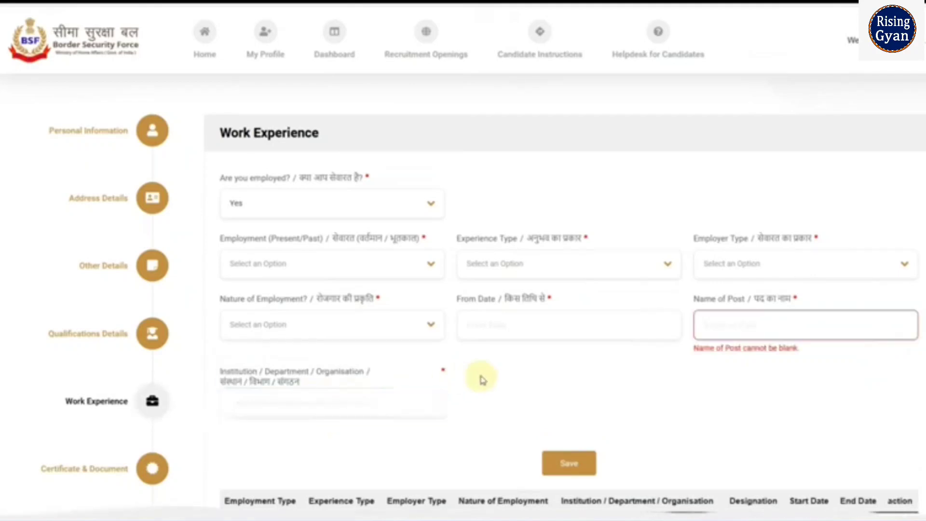
- Set the employment answer back to No and save the Work Experience section
{"action": "left_click", "coordinate": [278, 202]}
{"action": "left_click", "coordinate": [262, 279]}
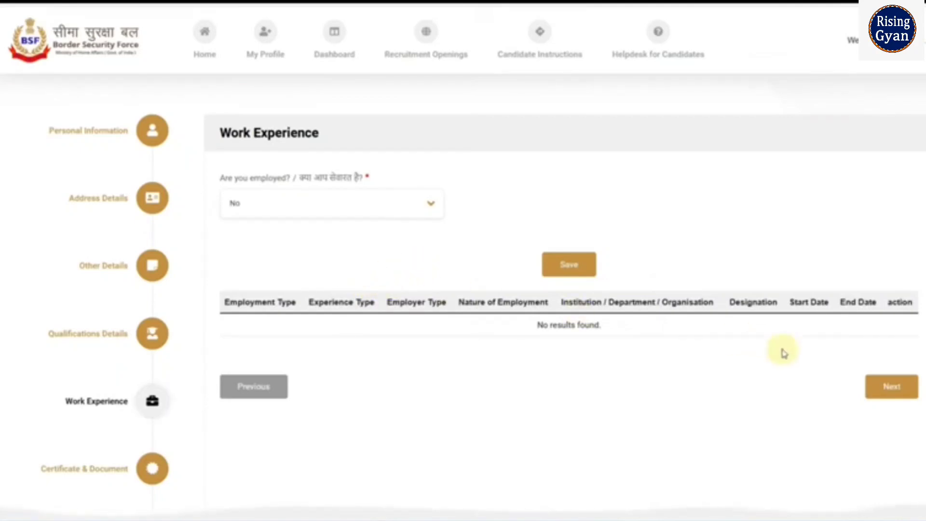
{"action": "left_click", "coordinate": [561, 269]}
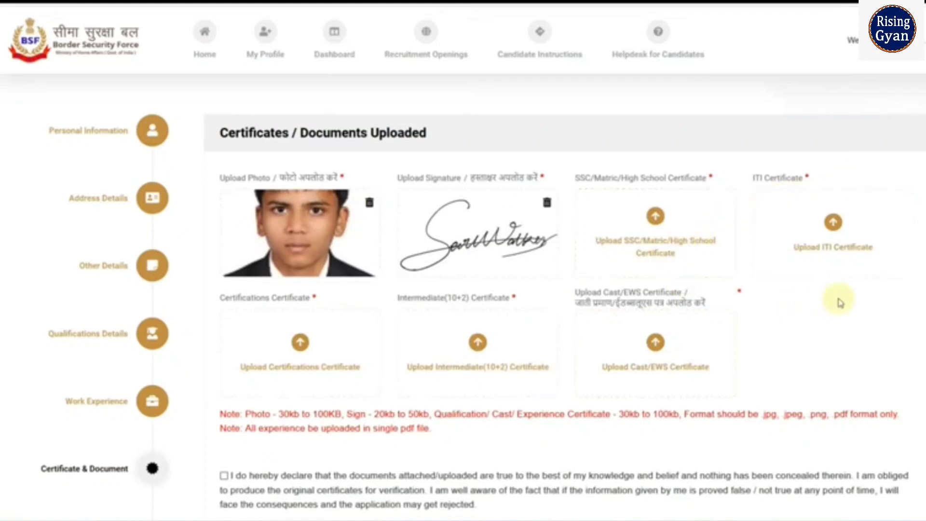
- Review the certificate upload slots, file size and format notes and the declaration, and complete the profile
{"action": "scroll", "coordinate": [838, 302], "scroll_direction": "down", "scroll_amount": 1}
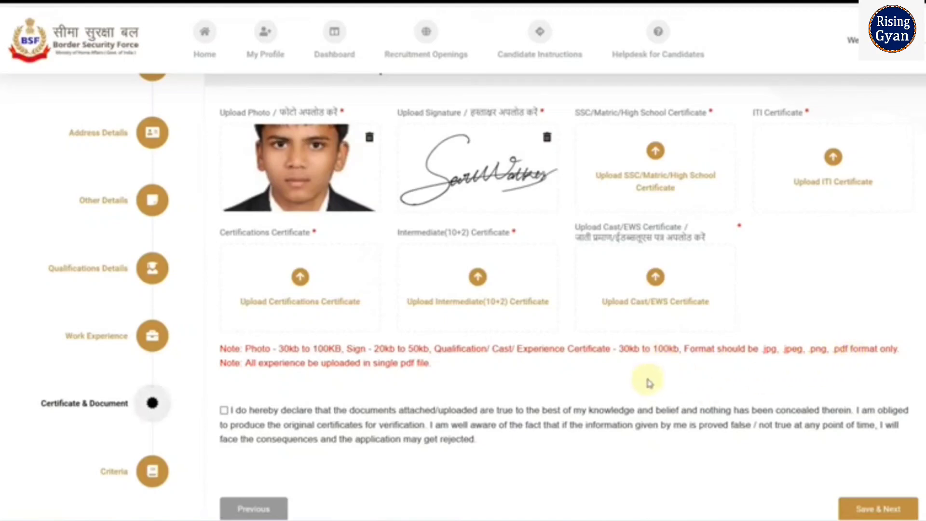
{"action": "scroll", "coordinate": [649, 382], "scroll_direction": "up", "scroll_amount": 1}
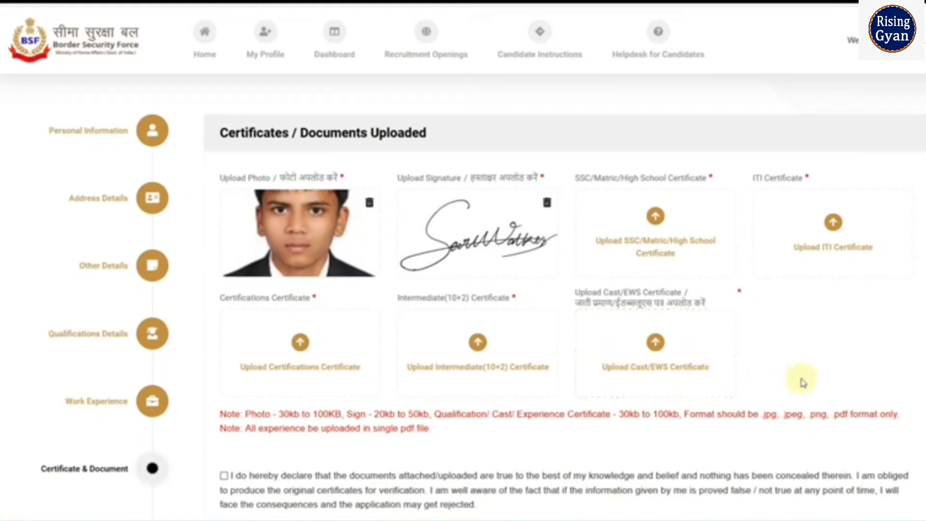
{"action": "scroll", "coordinate": [802, 382], "scroll_direction": "down", "scroll_amount": 1}
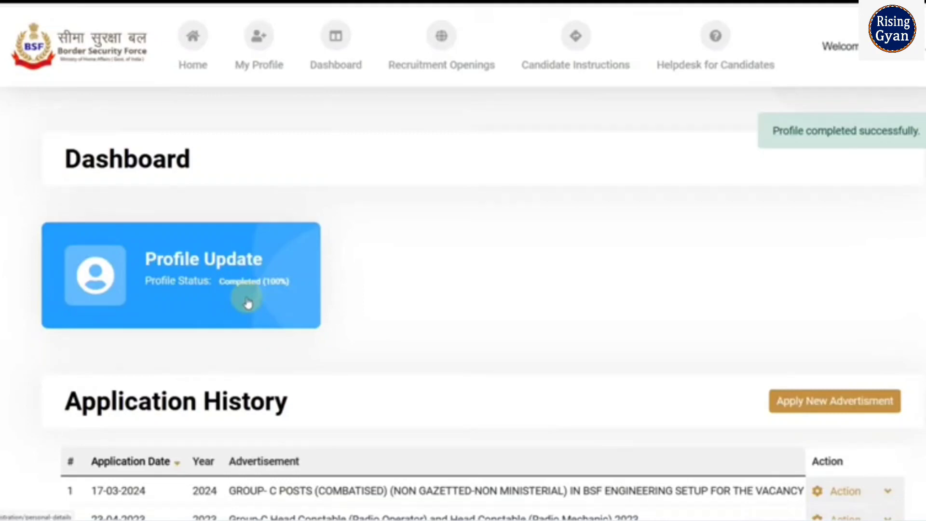
- Open the current recruitment openings and start an application for the Group-B & C SMT WKSP 2024 posts
{"action": "left_click", "coordinate": [826, 406]}
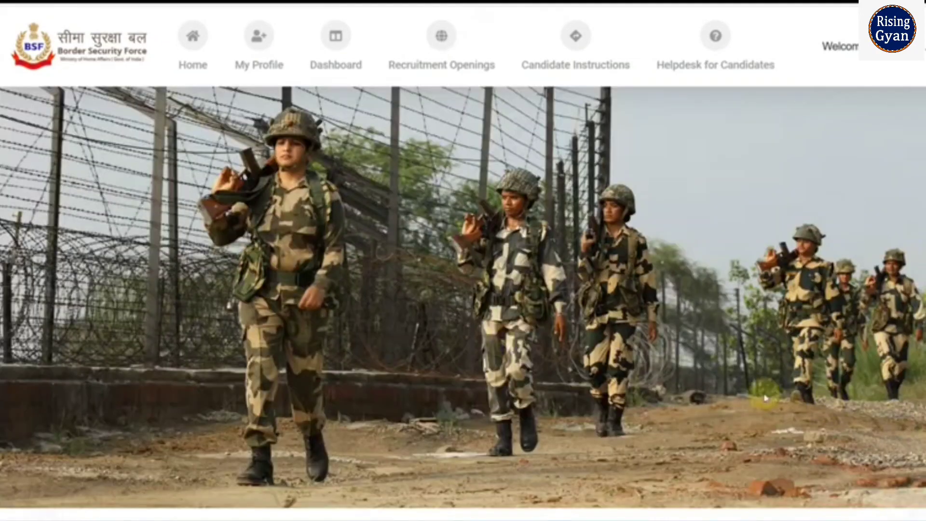
{"action": "scroll", "coordinate": [463, 319], "scroll_direction": "down", "scroll_amount": 5}
{"action": "scroll", "coordinate": [485, 333], "scroll_direction": "down", "scroll_amount": 2}
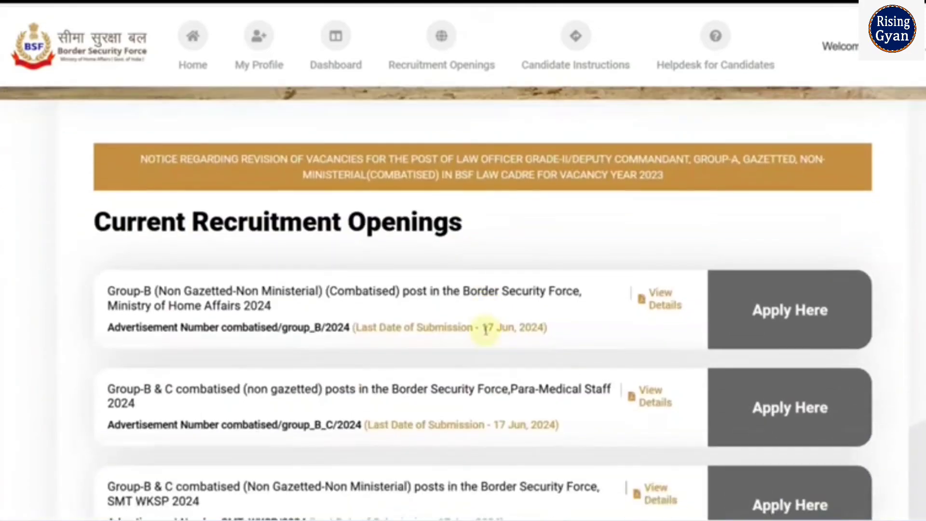
{"action": "scroll", "coordinate": [485, 330], "scroll_direction": "down", "scroll_amount": 4}
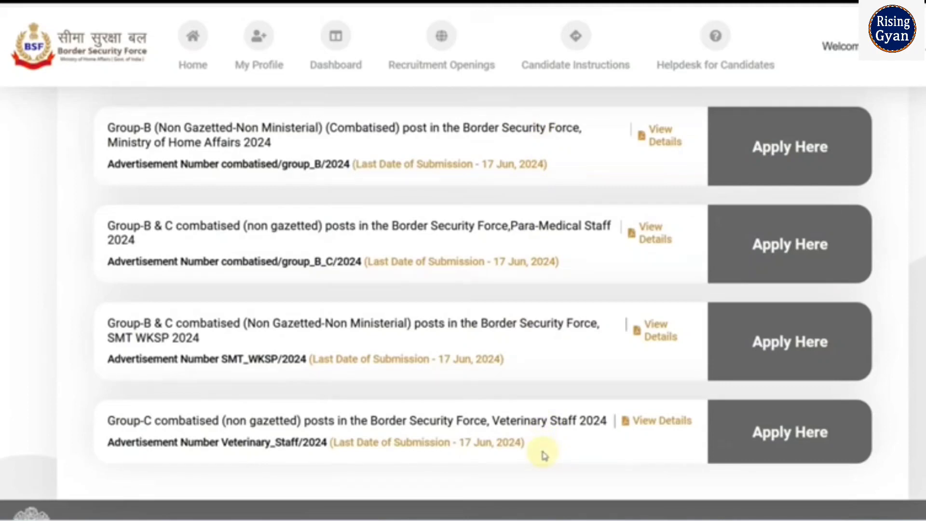
{"action": "left_click", "coordinate": [789, 352]}
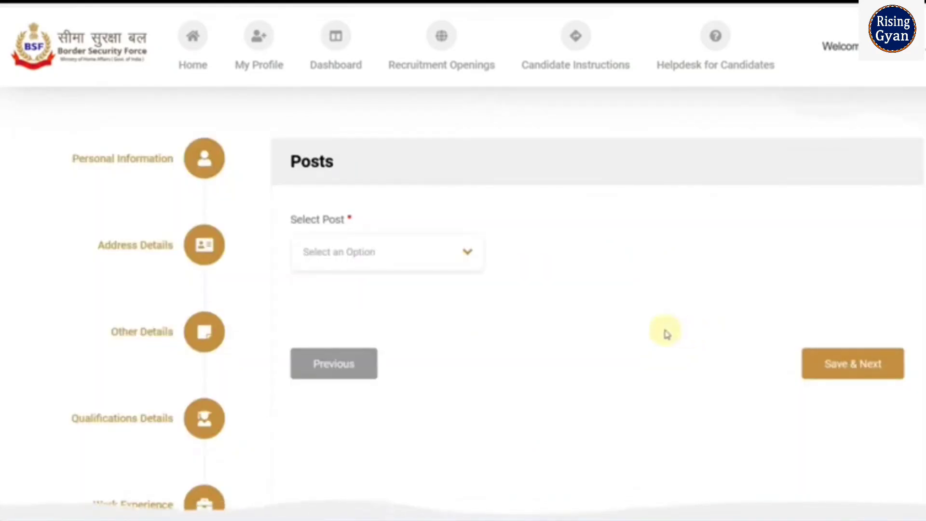
- Look through the available posts and select Const (Fitter)-GROUP C as the post
{"action": "left_click", "coordinate": [453, 264]}
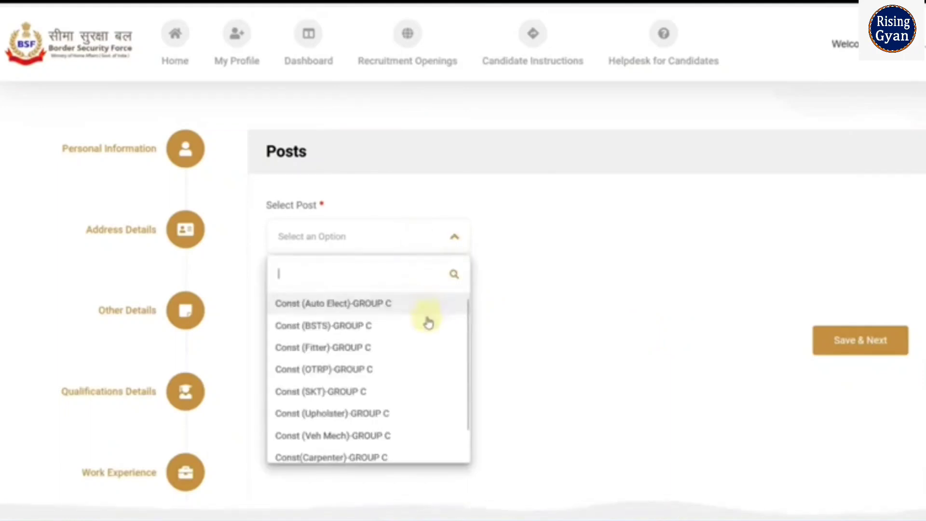
{"action": "scroll", "coordinate": [426, 332], "scroll_direction": "down", "scroll_amount": 1}
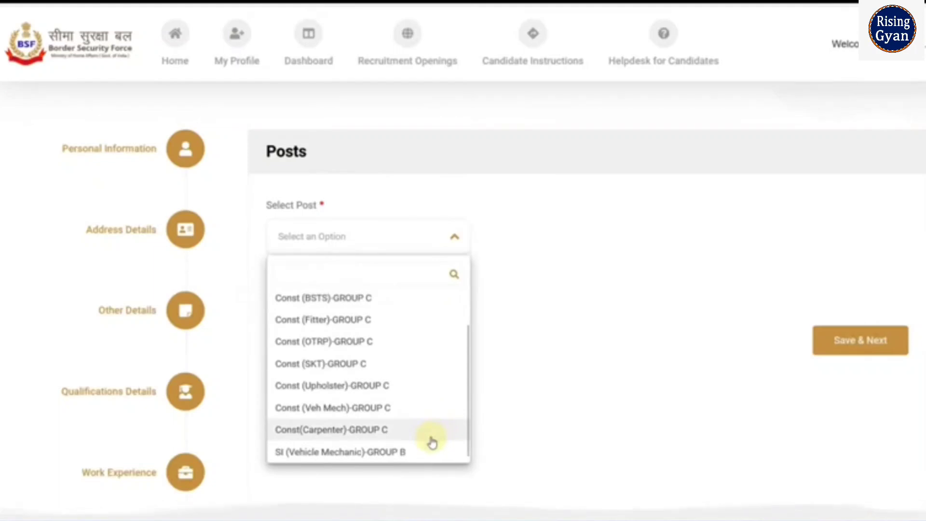
{"action": "scroll", "coordinate": [431, 441], "scroll_direction": "up", "scroll_amount": 1}
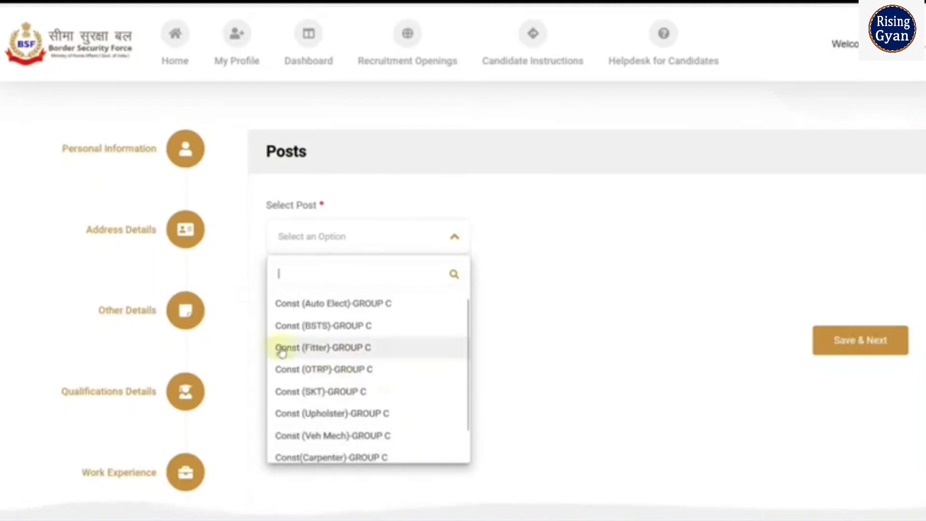
{"action": "left_click", "coordinate": [332, 349]}
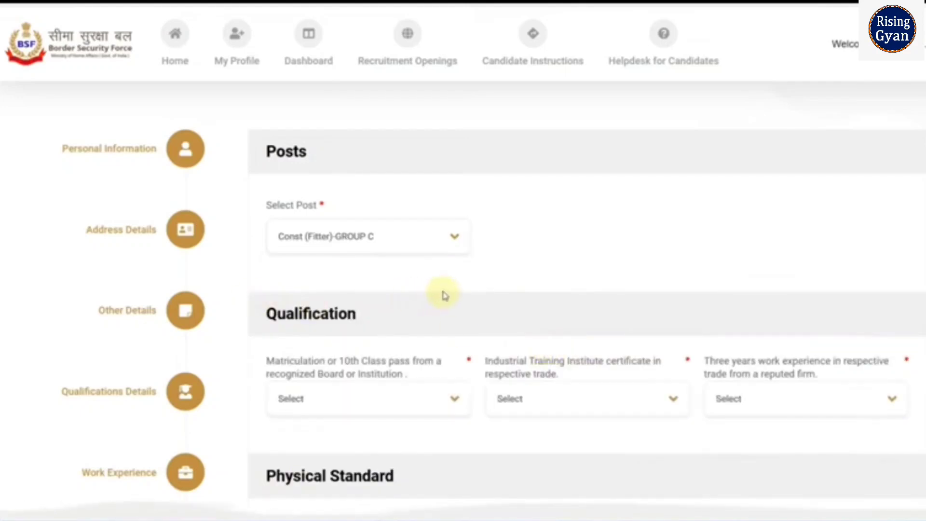
- In Qualification, answer Yes for matriculation, Yes for the Industrial Training Institute certificate and No for three years' work experience
{"action": "scroll", "coordinate": [443, 294], "scroll_direction": "down", "scroll_amount": 2}
{"action": "left_click", "coordinate": [430, 320]}
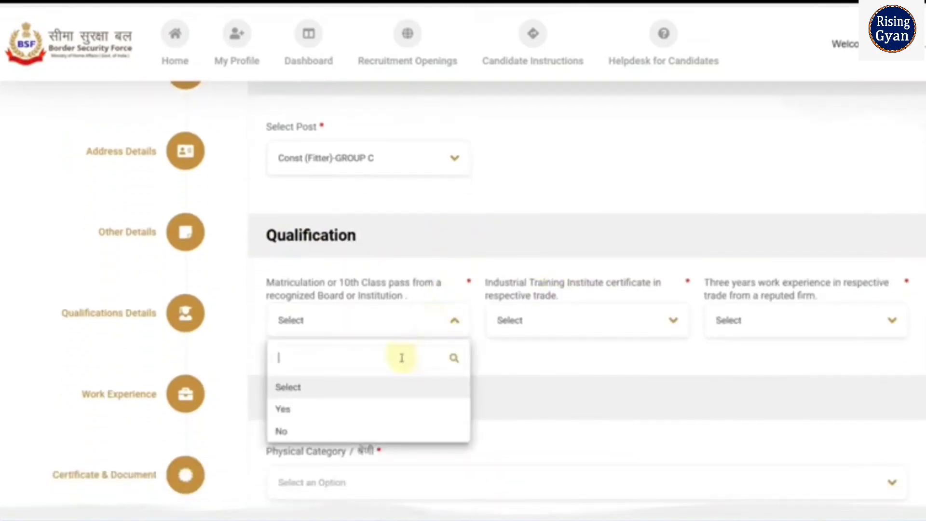
{"action": "left_click", "coordinate": [385, 409]}
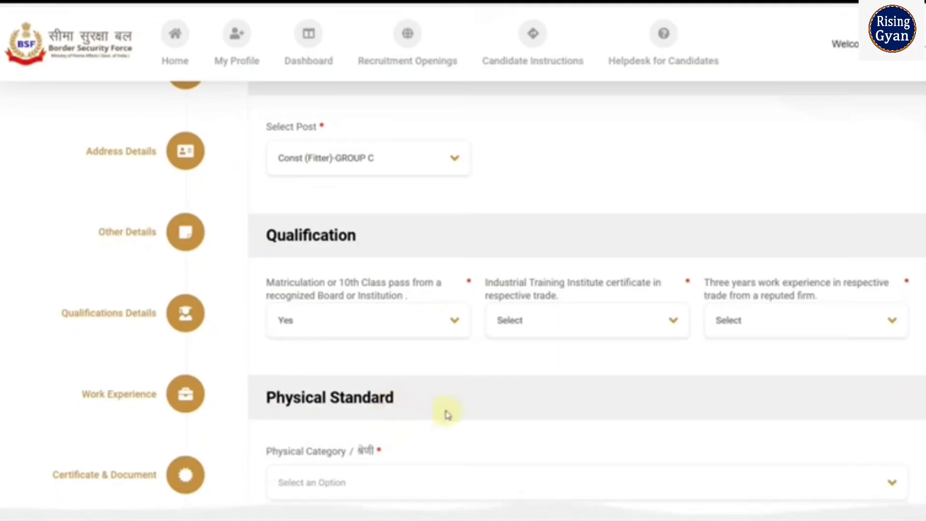
{"action": "left_click", "coordinate": [555, 333]}
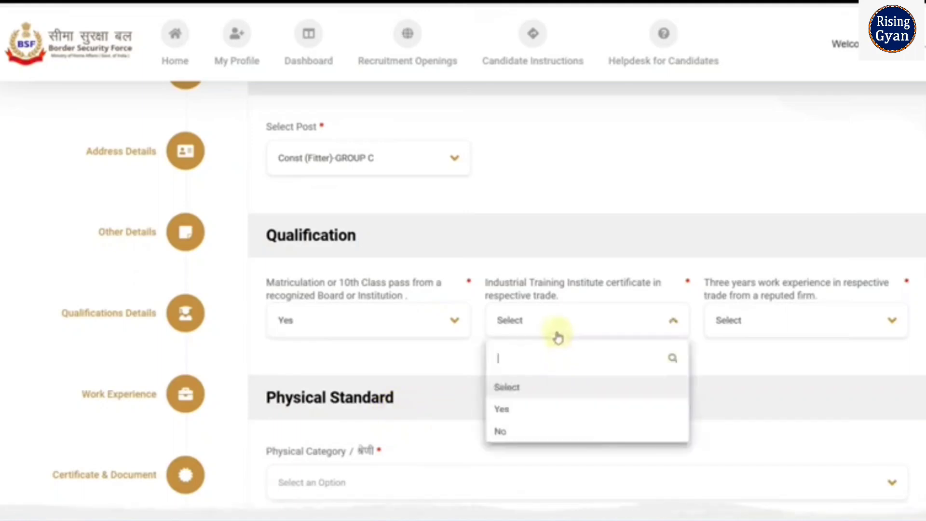
{"action": "left_click", "coordinate": [534, 414]}
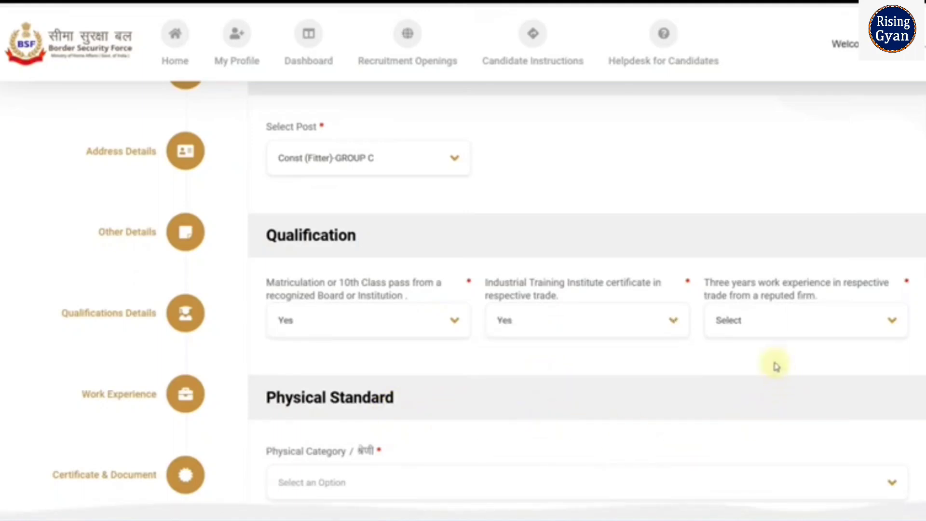
{"action": "left_click", "coordinate": [757, 332]}
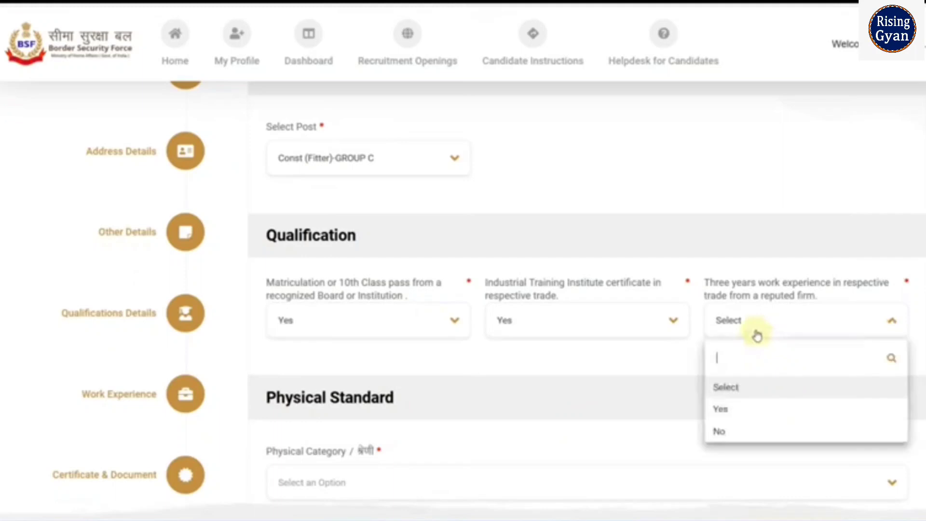
{"action": "left_click", "coordinate": [732, 434]}
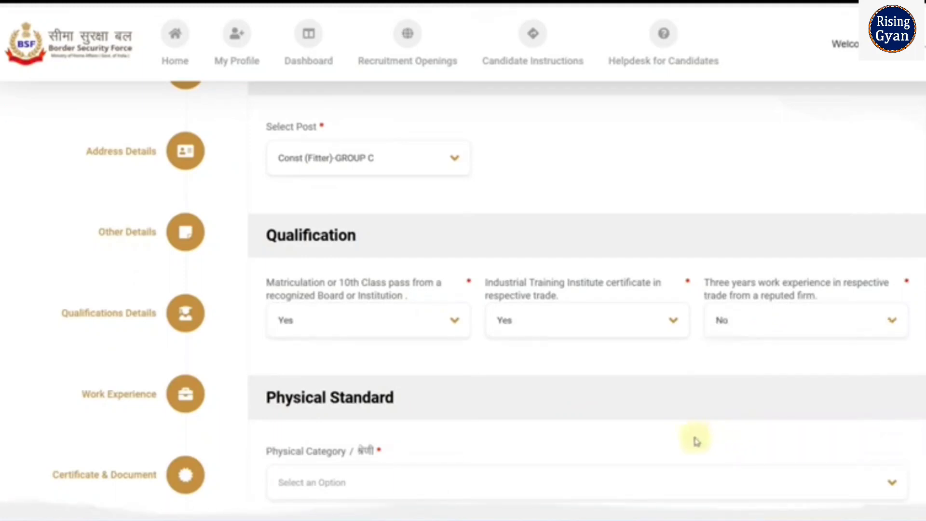
- Try the alternative qualification answers, with Yes for three years' work experience and No for the Industrial Training Institute certificate
{"action": "left_click", "coordinate": [738, 337]}
{"action": "left_click", "coordinate": [724, 407]}
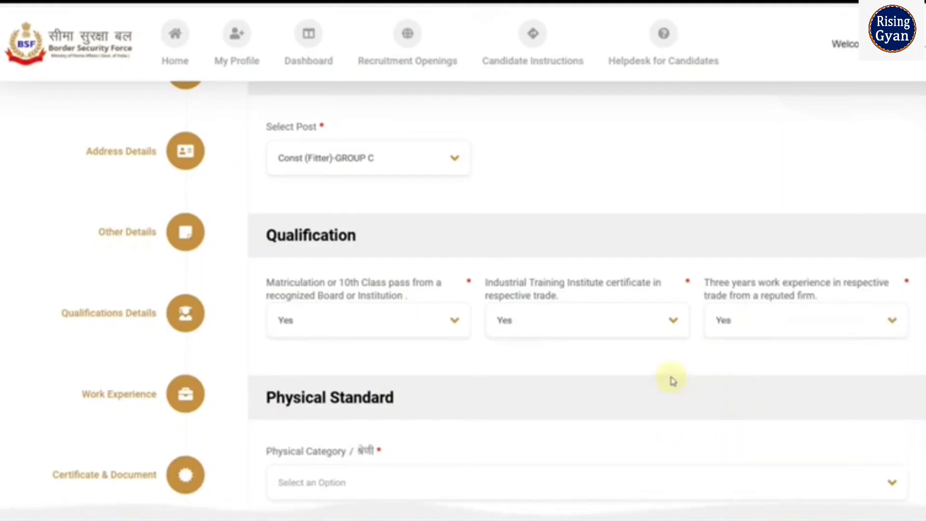
{"action": "left_click", "coordinate": [593, 338]}
{"action": "left_click", "coordinate": [525, 432]}
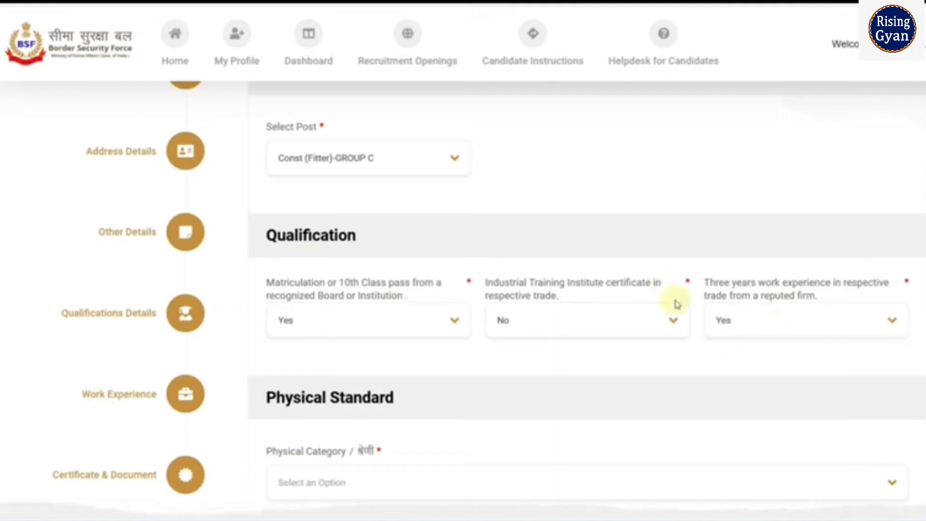
- Set the work experience answer back to No and the Industrial Training Institute certificate answer back to Yes
{"action": "left_click", "coordinate": [745, 323]}
{"action": "left_click", "coordinate": [725, 430]}
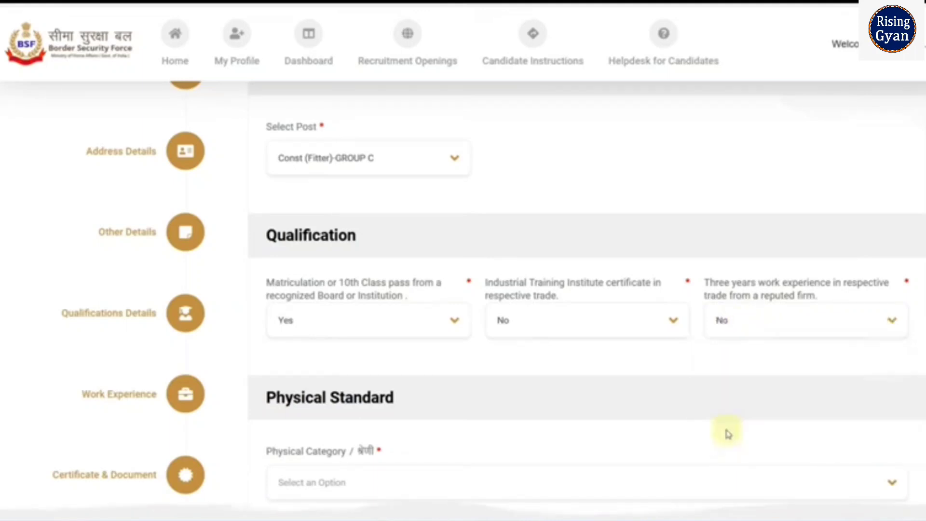
{"action": "left_click", "coordinate": [549, 332]}
{"action": "left_click", "coordinate": [522, 411]}
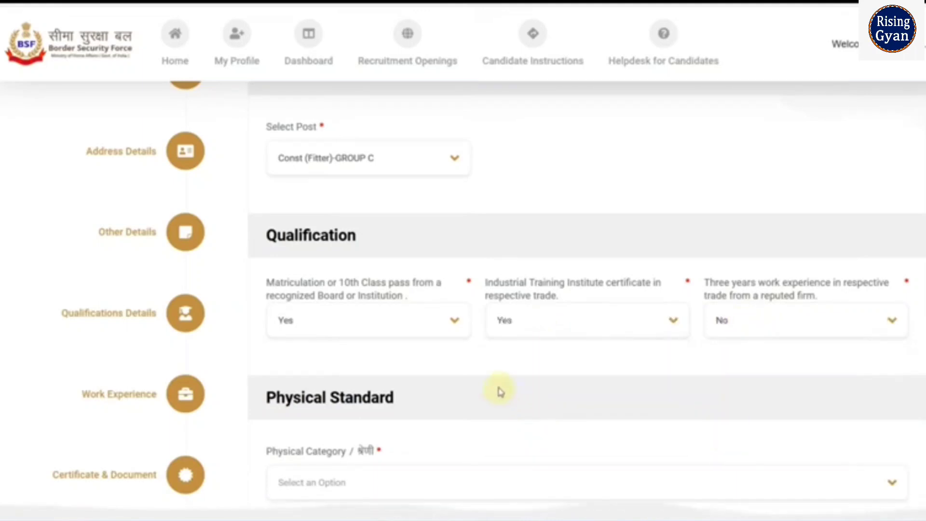
- Set the Physical Category to General and review the physical measurements, qualification answers and document upload section
{"action": "scroll", "coordinate": [496, 384], "scroll_direction": "down", "scroll_amount": 3}
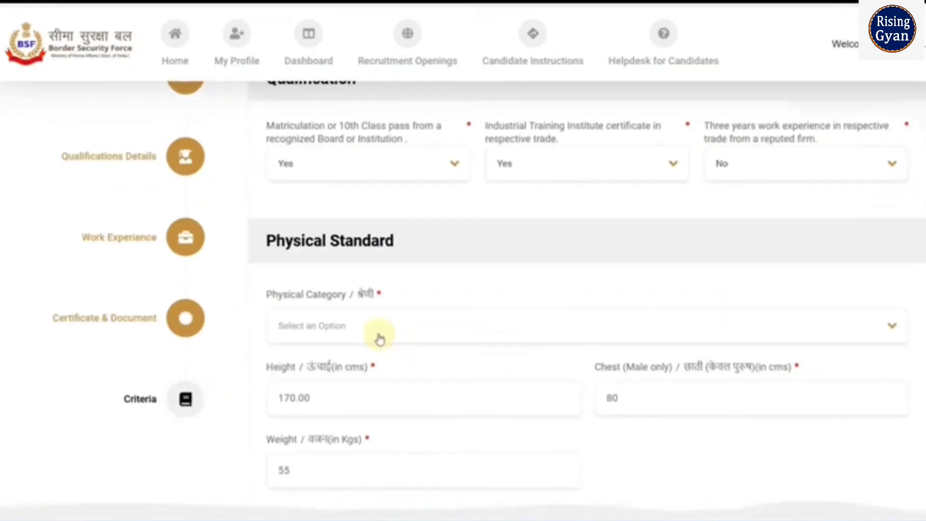
{"action": "left_click", "coordinate": [379, 332]}
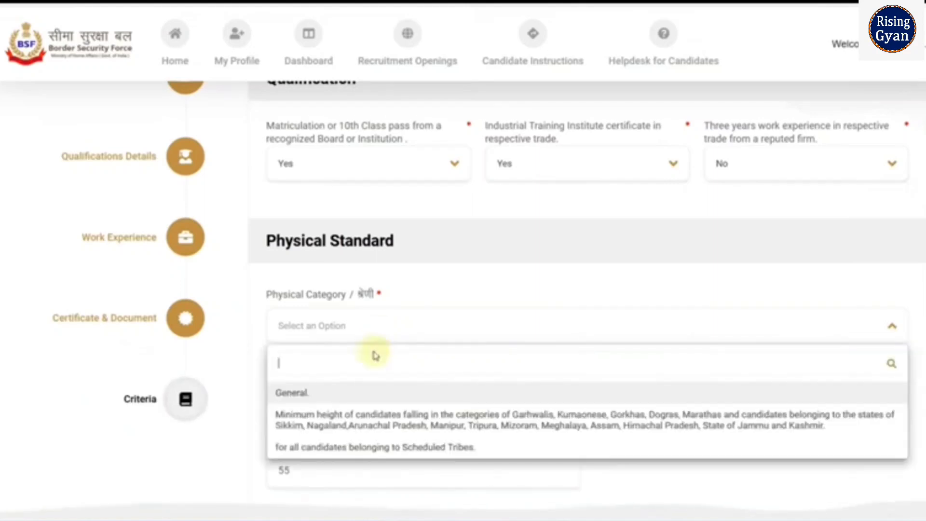
{"action": "left_click", "coordinate": [360, 401]}
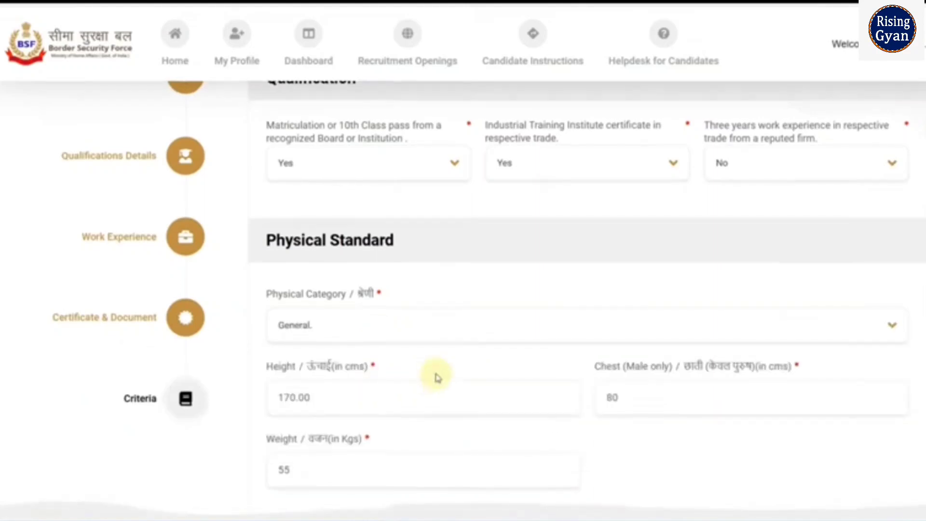
{"action": "scroll", "coordinate": [320, 315], "scroll_direction": "down", "scroll_amount": 2}
{"action": "scroll", "coordinate": [645, 355], "scroll_direction": "down", "scroll_amount": 4}
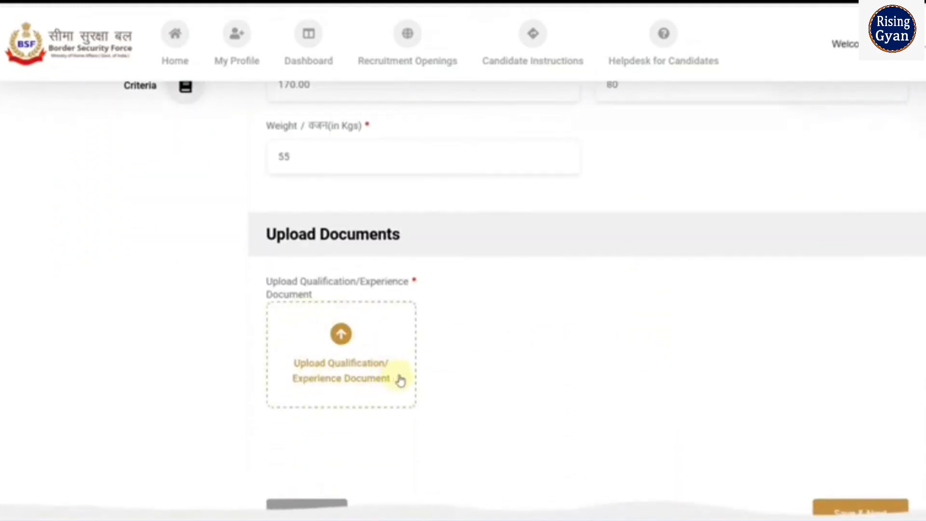
{"action": "scroll", "coordinate": [502, 376], "scroll_direction": "up", "scroll_amount": 8}
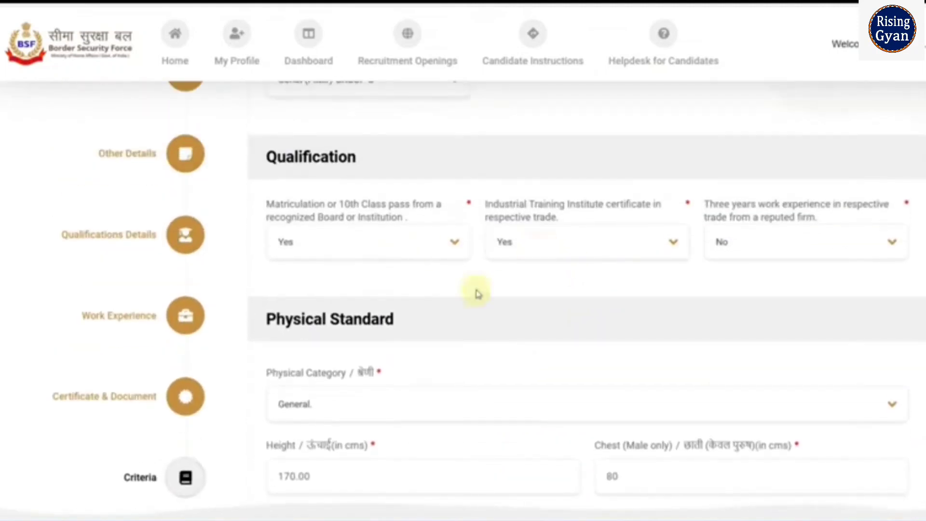
{"action": "scroll", "coordinate": [527, 314], "scroll_direction": "down", "scroll_amount": 8}
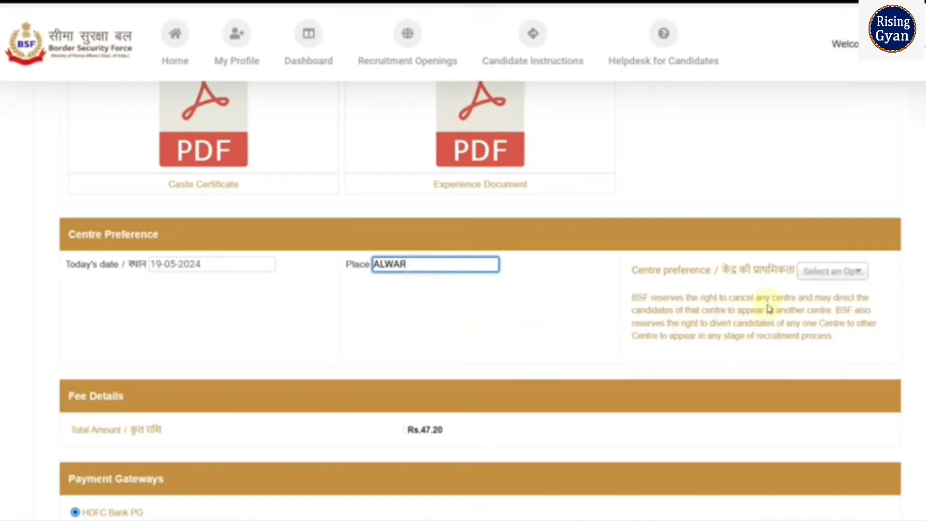
- Choose Delhi as the centre preference and check the fee details
{"action": "left_click", "coordinate": [833, 272]}
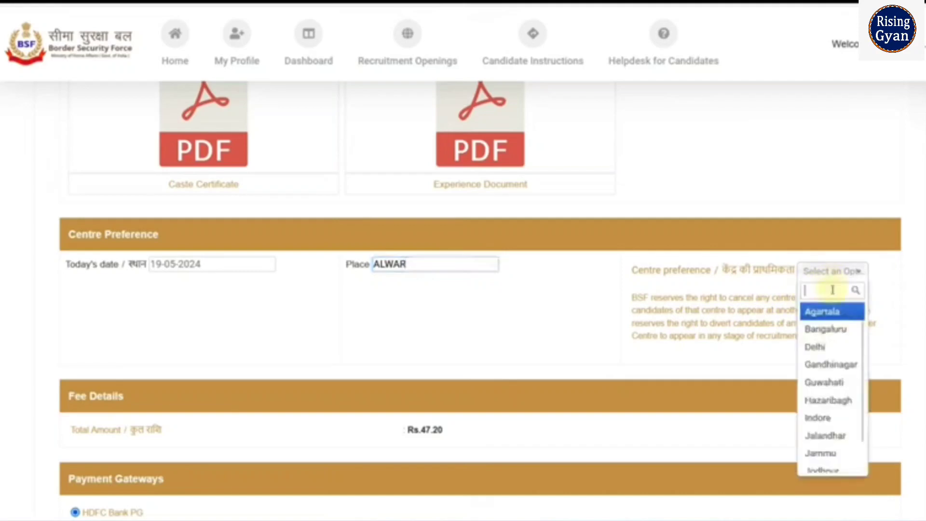
{"action": "left_click", "coordinate": [834, 347]}
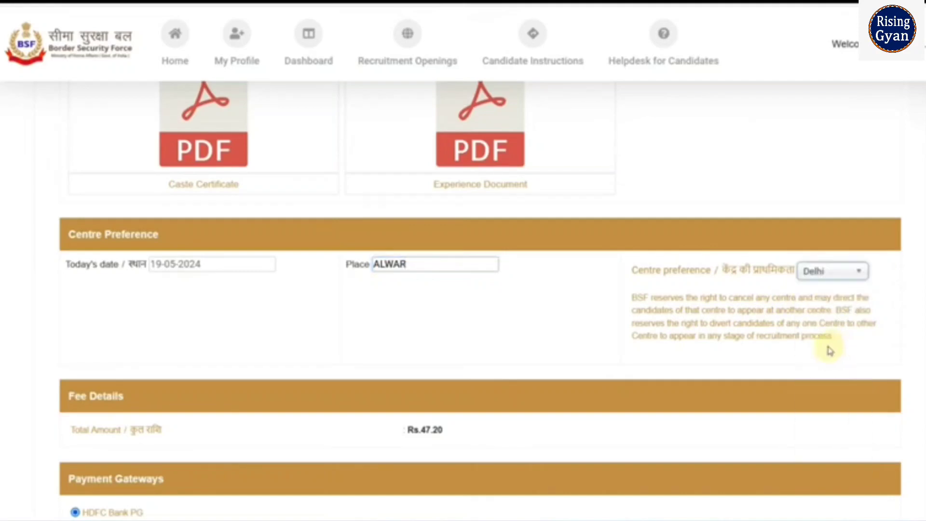
{"action": "scroll", "coordinate": [605, 348], "scroll_direction": "down", "scroll_amount": 2}
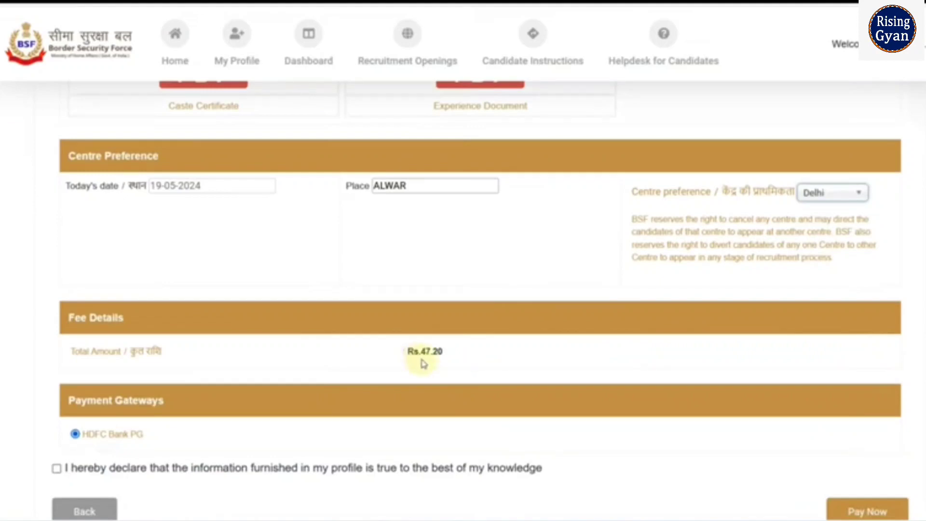
- Accept the declaration that the profile information is true and proceed to the payment page
{"action": "scroll", "coordinate": [436, 366], "scroll_direction": "down", "scroll_amount": 2}
{"action": "left_click", "coordinate": [56, 390]}
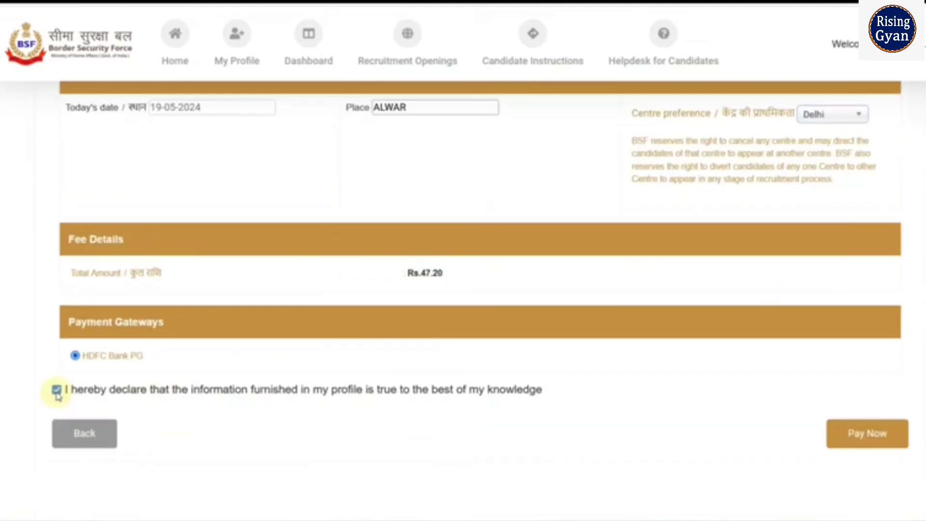
{"action": "left_click", "coordinate": [857, 448]}
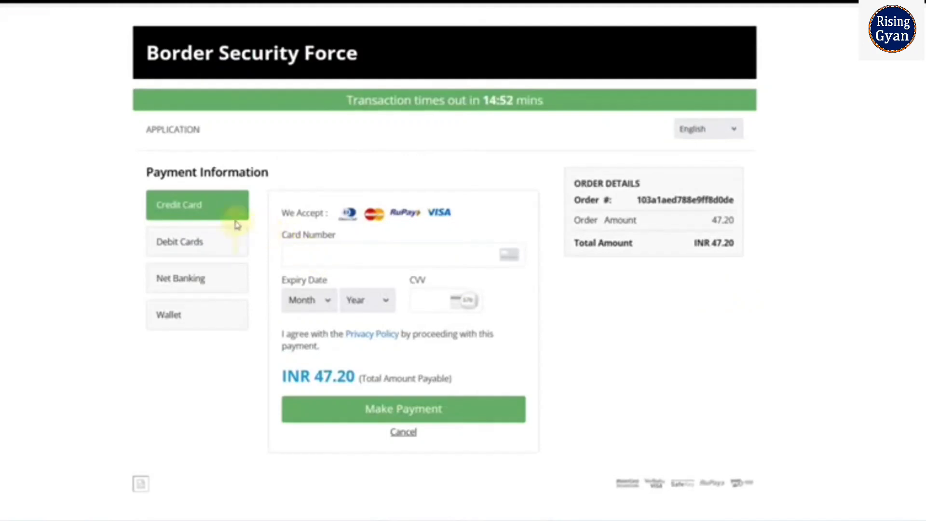
- Compare the Debit Cards and Net Banking payment options on the payment page
{"action": "left_click", "coordinate": [223, 250]}
{"action": "left_click", "coordinate": [222, 278]}
{"action": "left_click", "coordinate": [222, 250]}
{"action": "left_click", "coordinate": [221, 274]}
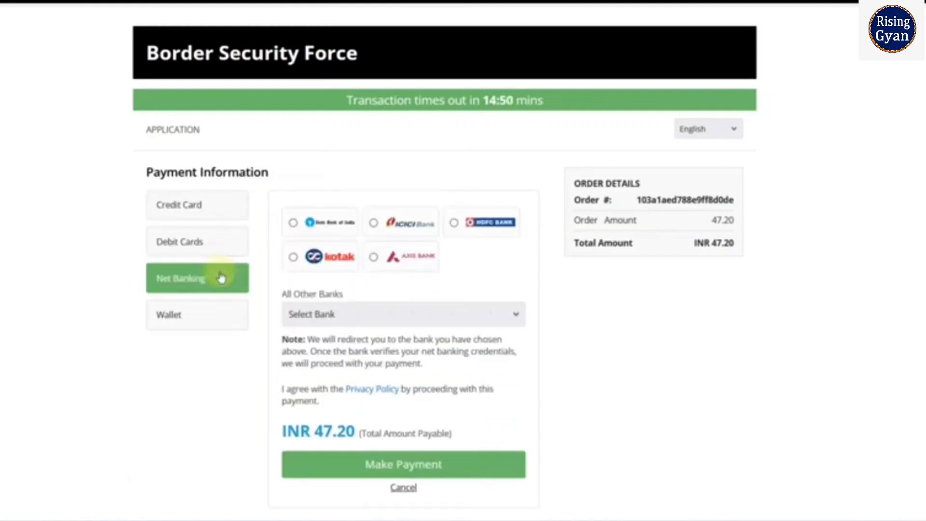